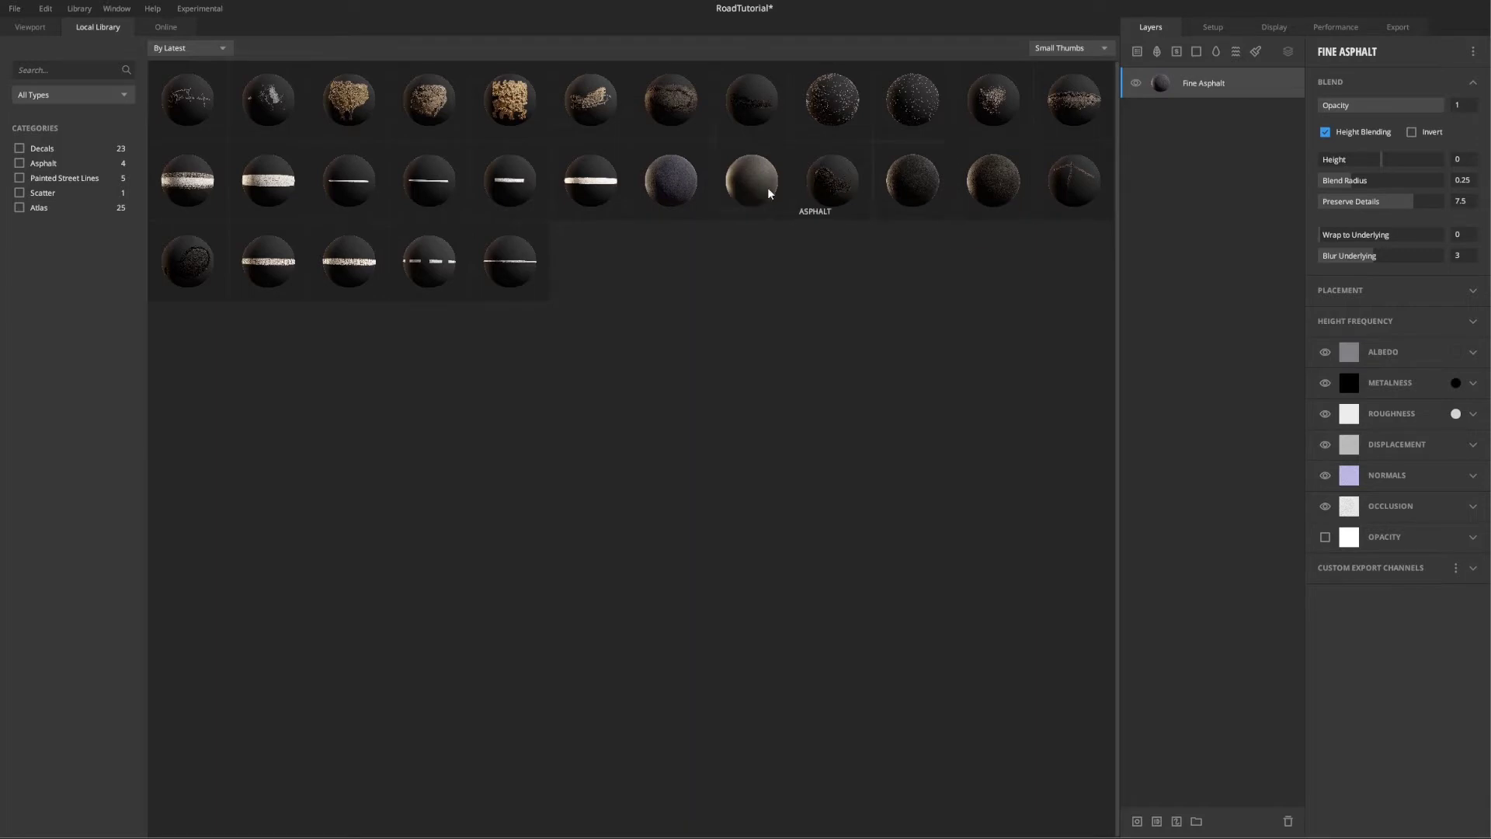
Step: Add the Destroyed Asphalt material as a layer, then change the Fine Asphalt layer's albedo colour to neutral gray and copy its hex value
left_click(985, 174)
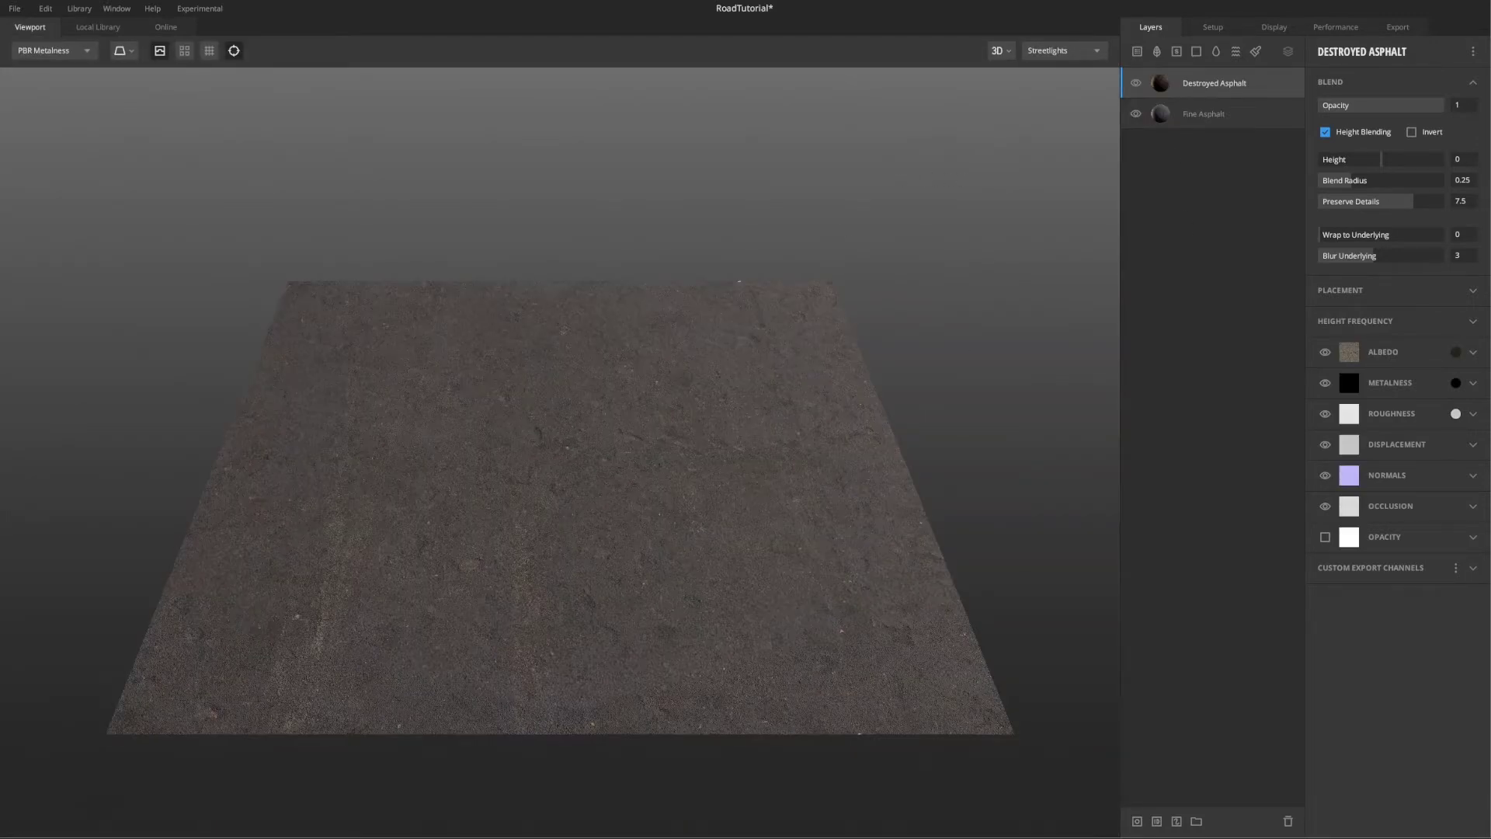
left_click(1186, 117)
left_click(1348, 353)
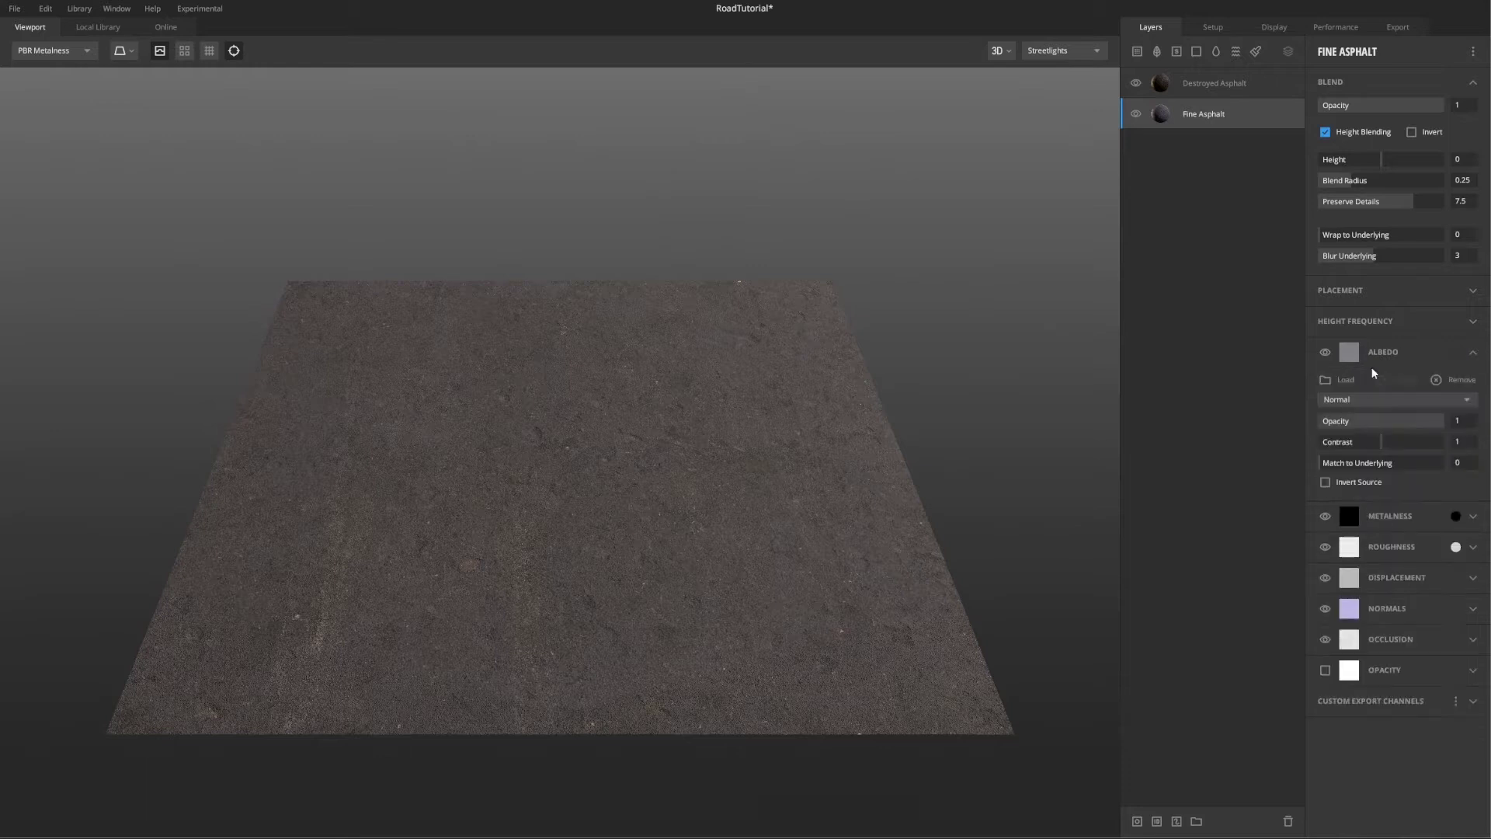
left_click(1383, 356)
left_click(1454, 353)
left_click_drag(577, 440, 570, 425)
double_click(852, 444)
key("ctrl+c")
left_click(892, 540)
Step: Set the Destroyed Asphalt layer's albedo colour to the neutral dark gray 3B3B3B
left_click(1149, 81)
left_click(1457, 352)
left_click_drag(582, 446, 562, 475)
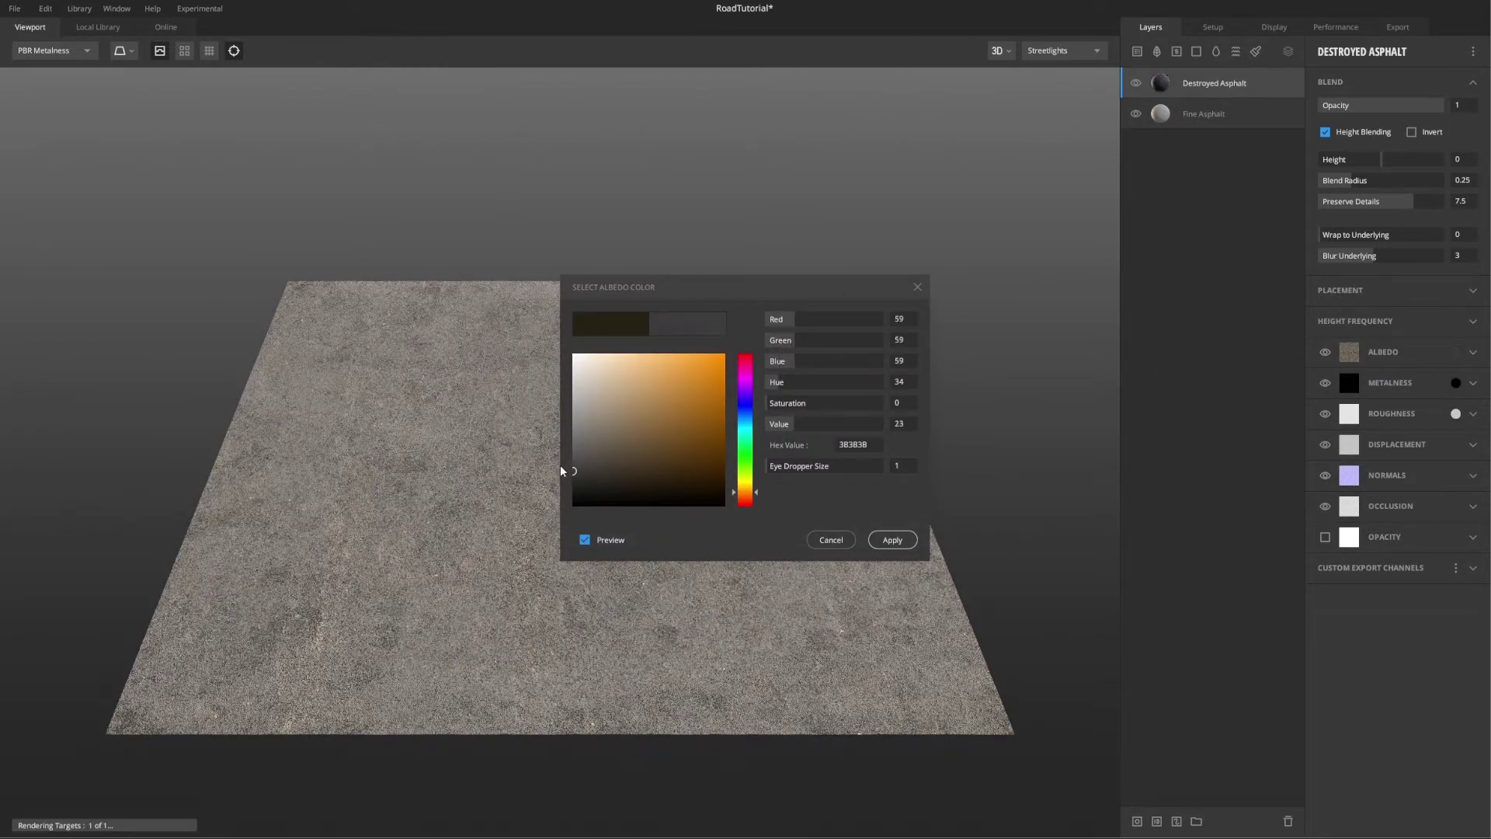
left_click(890, 539)
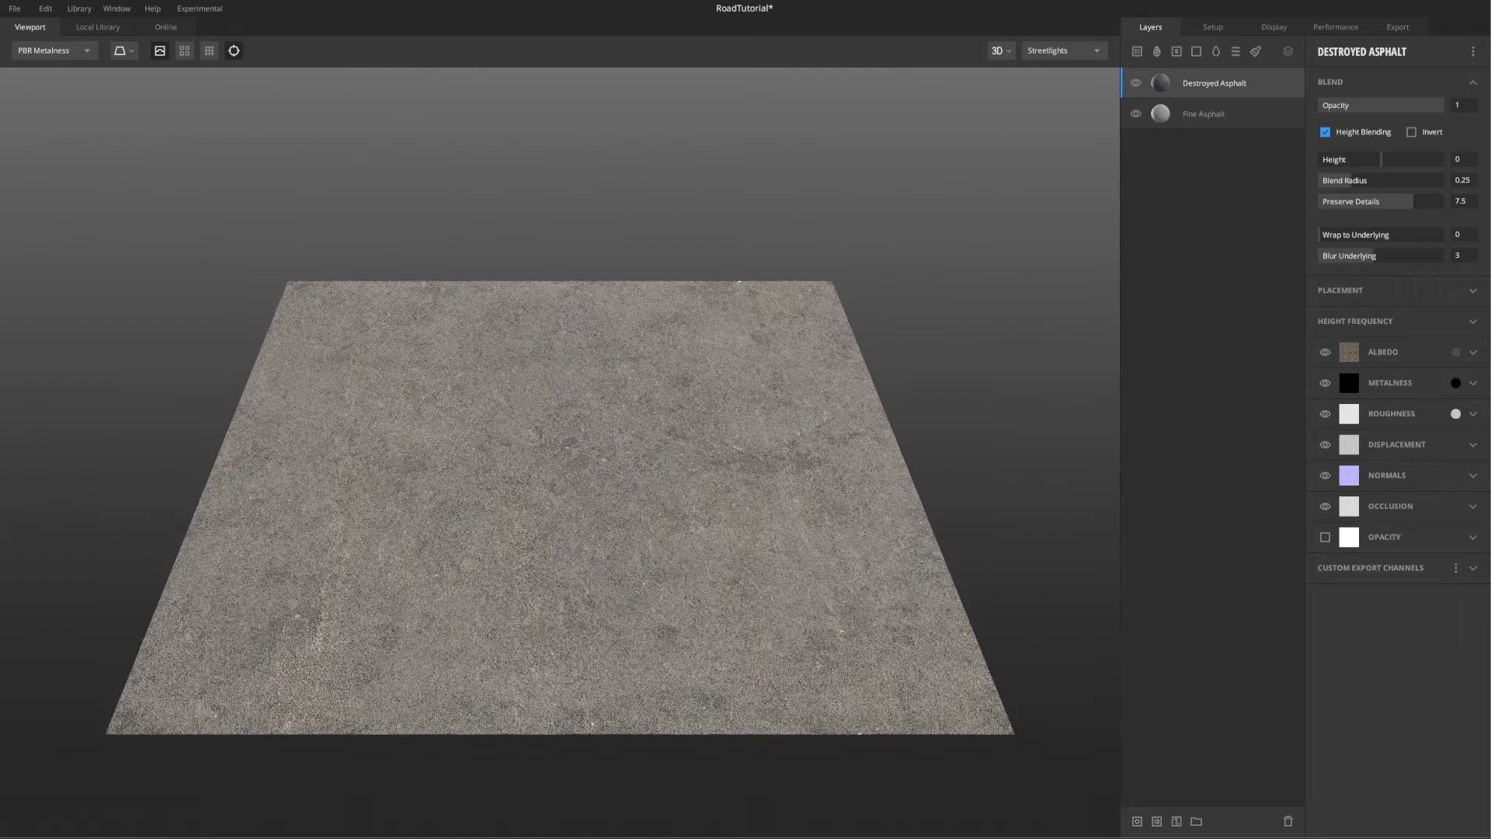
Step: Raise the Destroyed Asphalt layer's blend Height to 0.896
left_click(1211, 26)
left_click(1151, 26)
left_click(1343, 81)
left_click(1344, 82)
left_click_drag(1387, 151, 1382, 156)
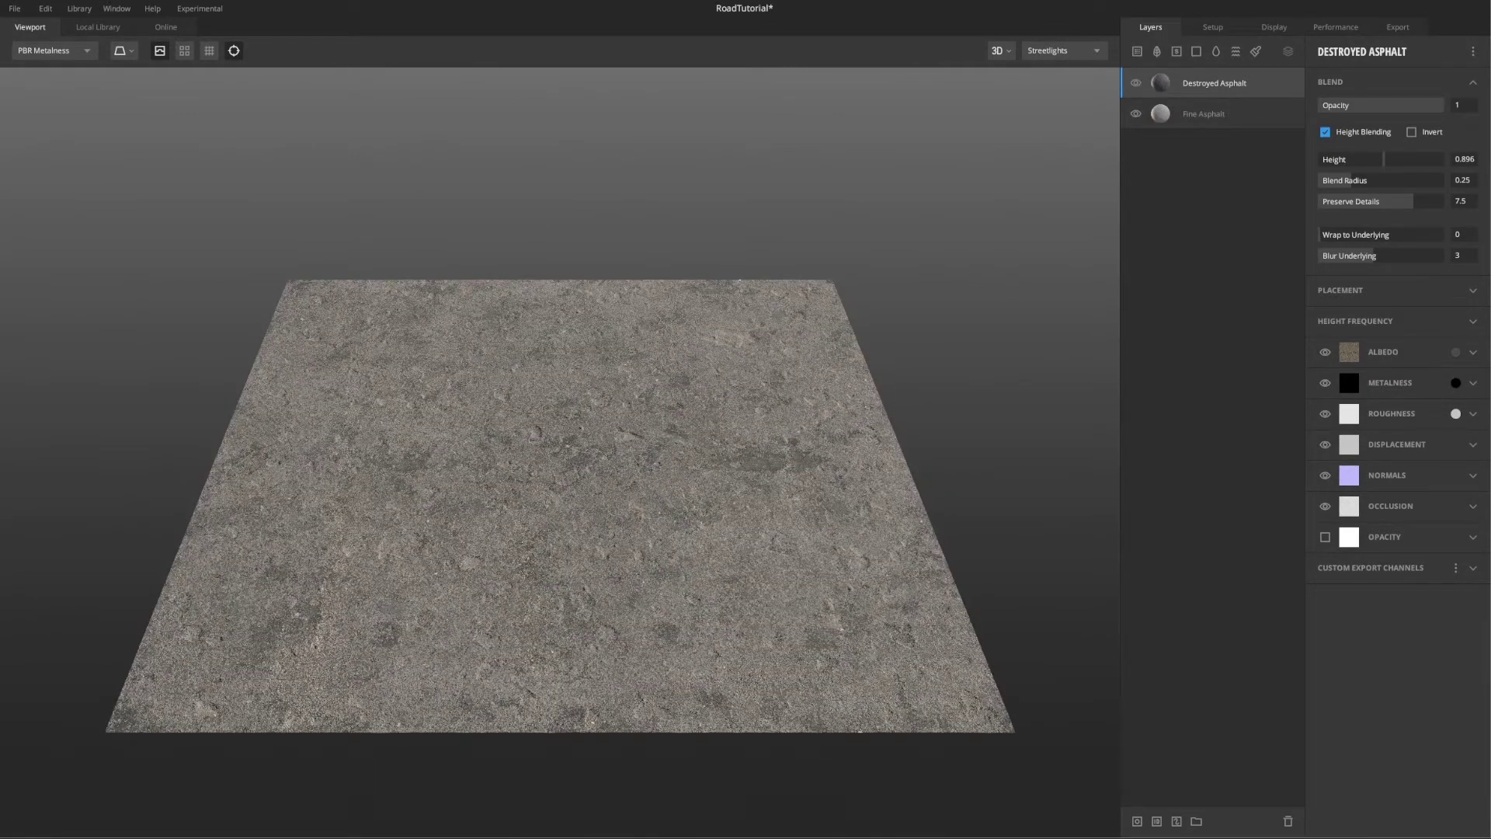
Step: Add the Road Marking Line from the local library and rotate it 90 degrees in its placement settings
left_click(100, 27)
left_click(513, 258)
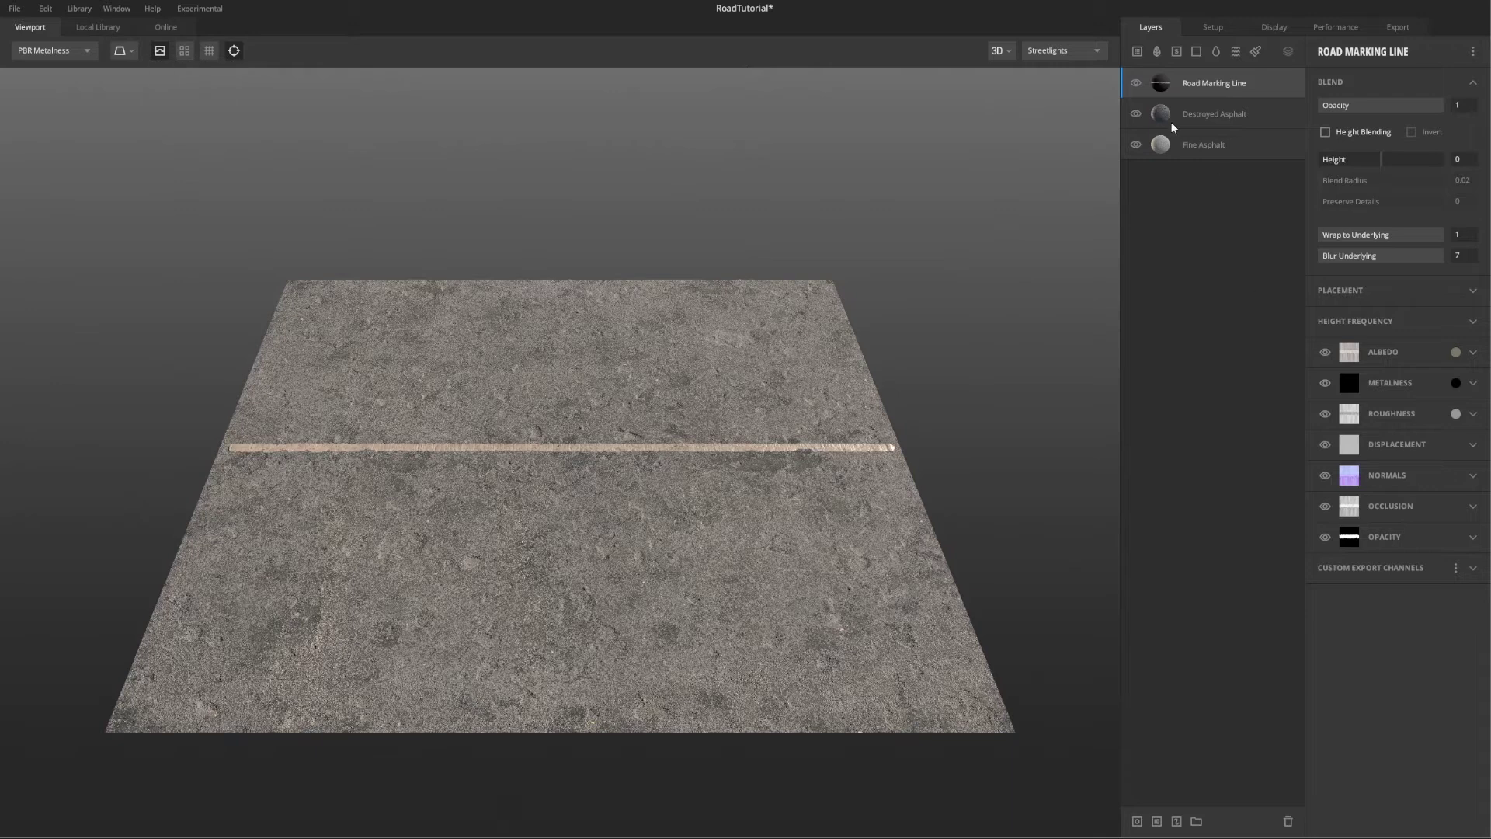
left_click(1371, 294)
left_click_drag(1329, 409, 1335, 407)
left_click(1459, 392)
type("90")
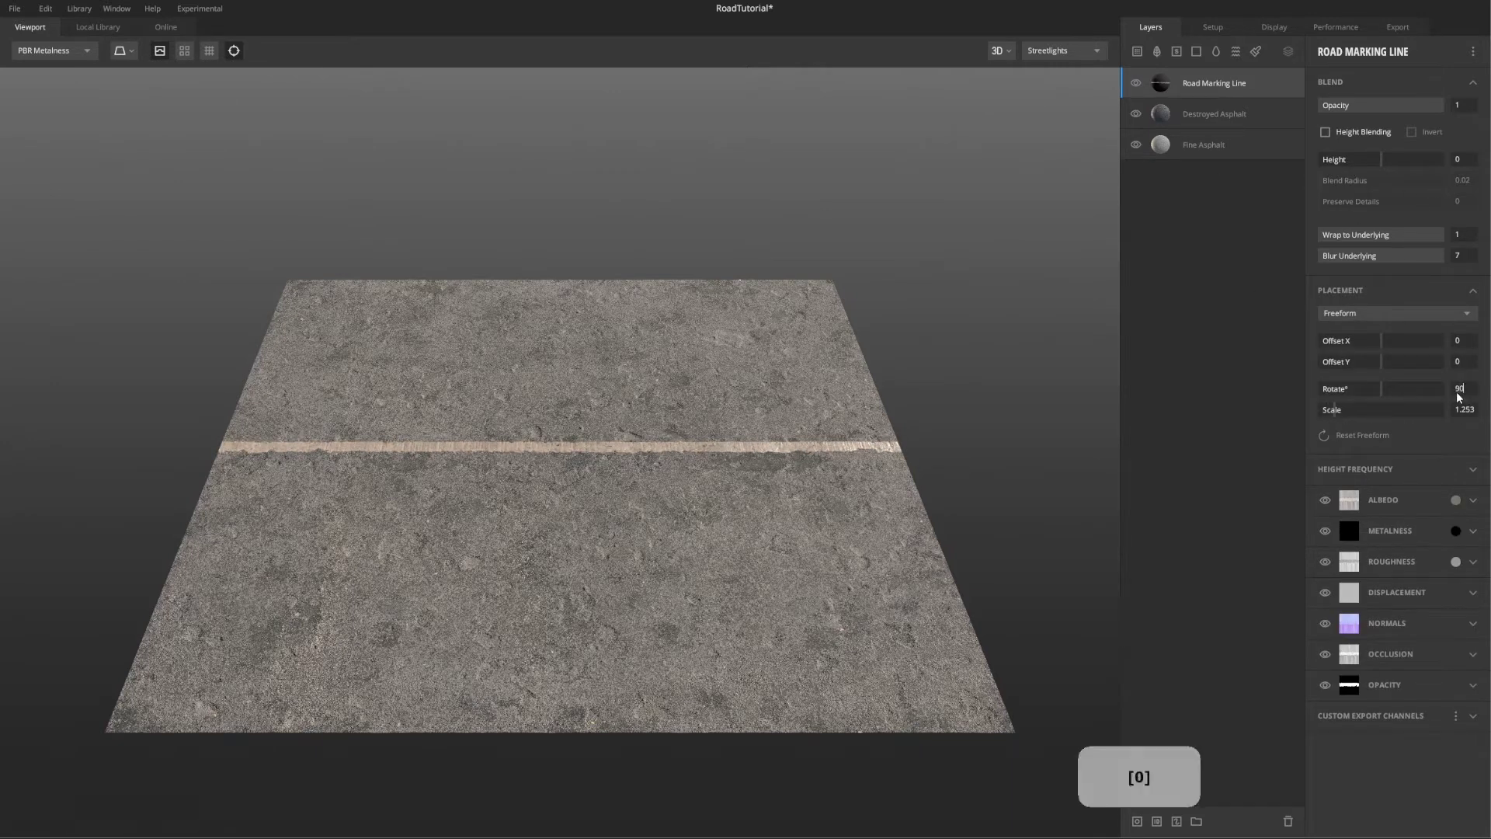
key("Return")
Step: Set the Road Marking Line's scale to 1.1 and its Offset X to -0.035
left_click(1474, 411)
key("BackSpace")
key("BackSpace")
key("BackSpace")
type("1")
key("Return")
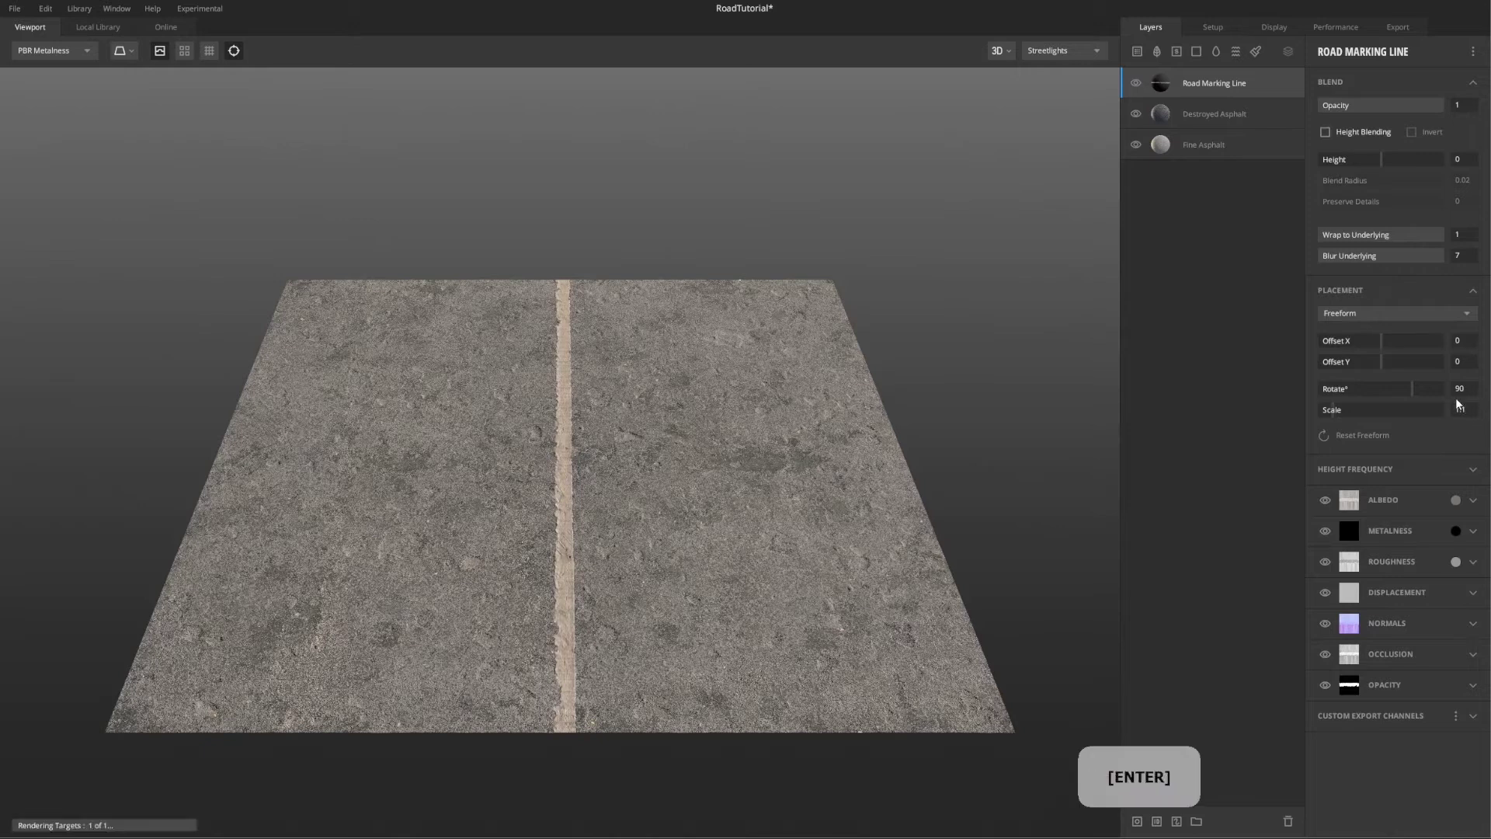
left_click_drag(754, 378, 693, 504, "alt")
left_click_drag(1382, 359, 1380, 342)
double_click(1457, 363)
type("0.035")
Step: Add the dashed Painted Line from the local library, tiled only along X with Repetitions Y 13 and Offset Y -0.99
left_click(98, 27)
left_click(421, 258)
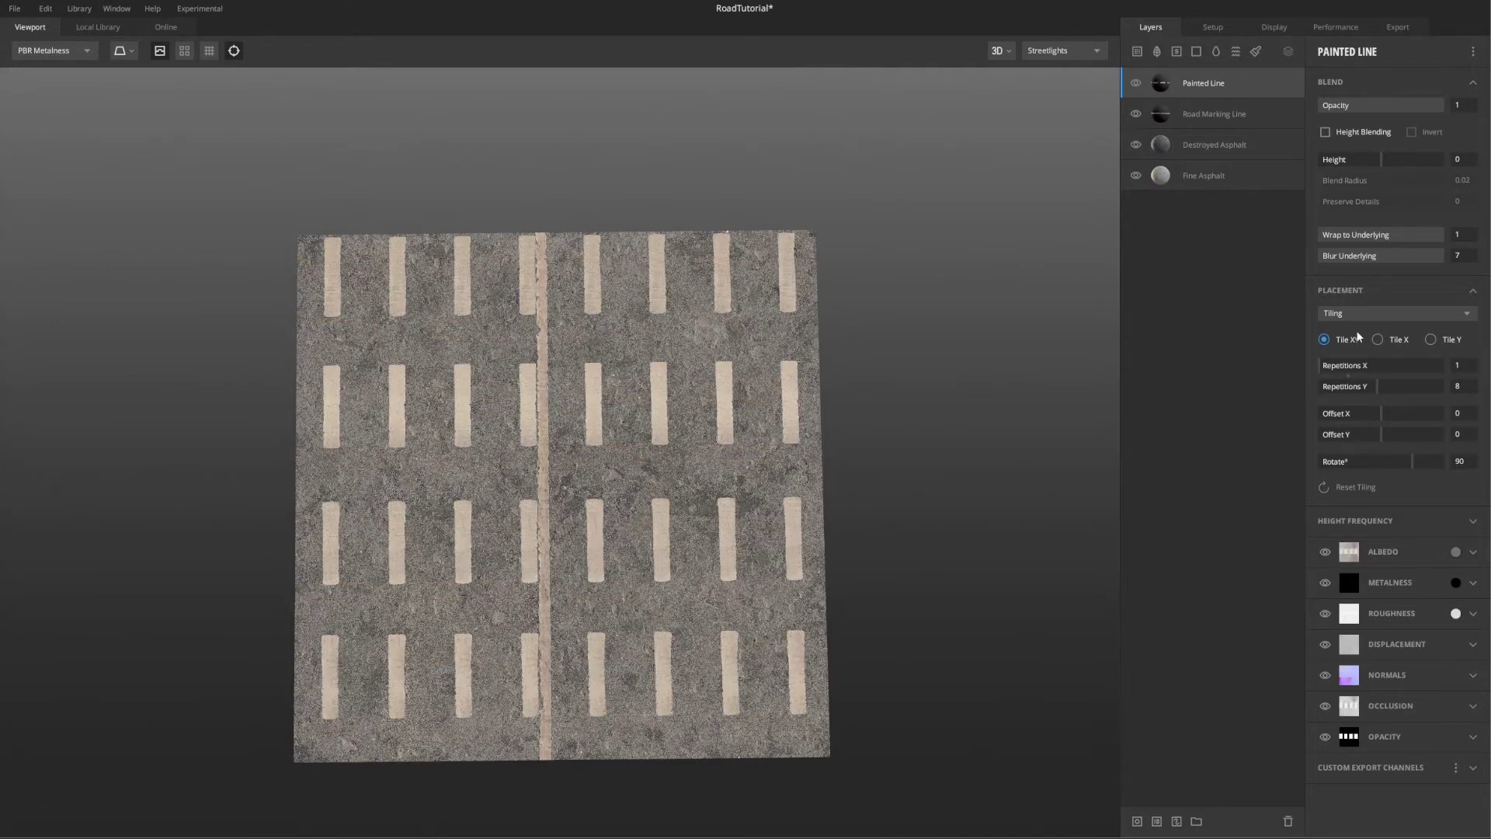
left_click(1379, 340)
left_click_drag(1377, 438, 1321, 435)
key("ctrl")
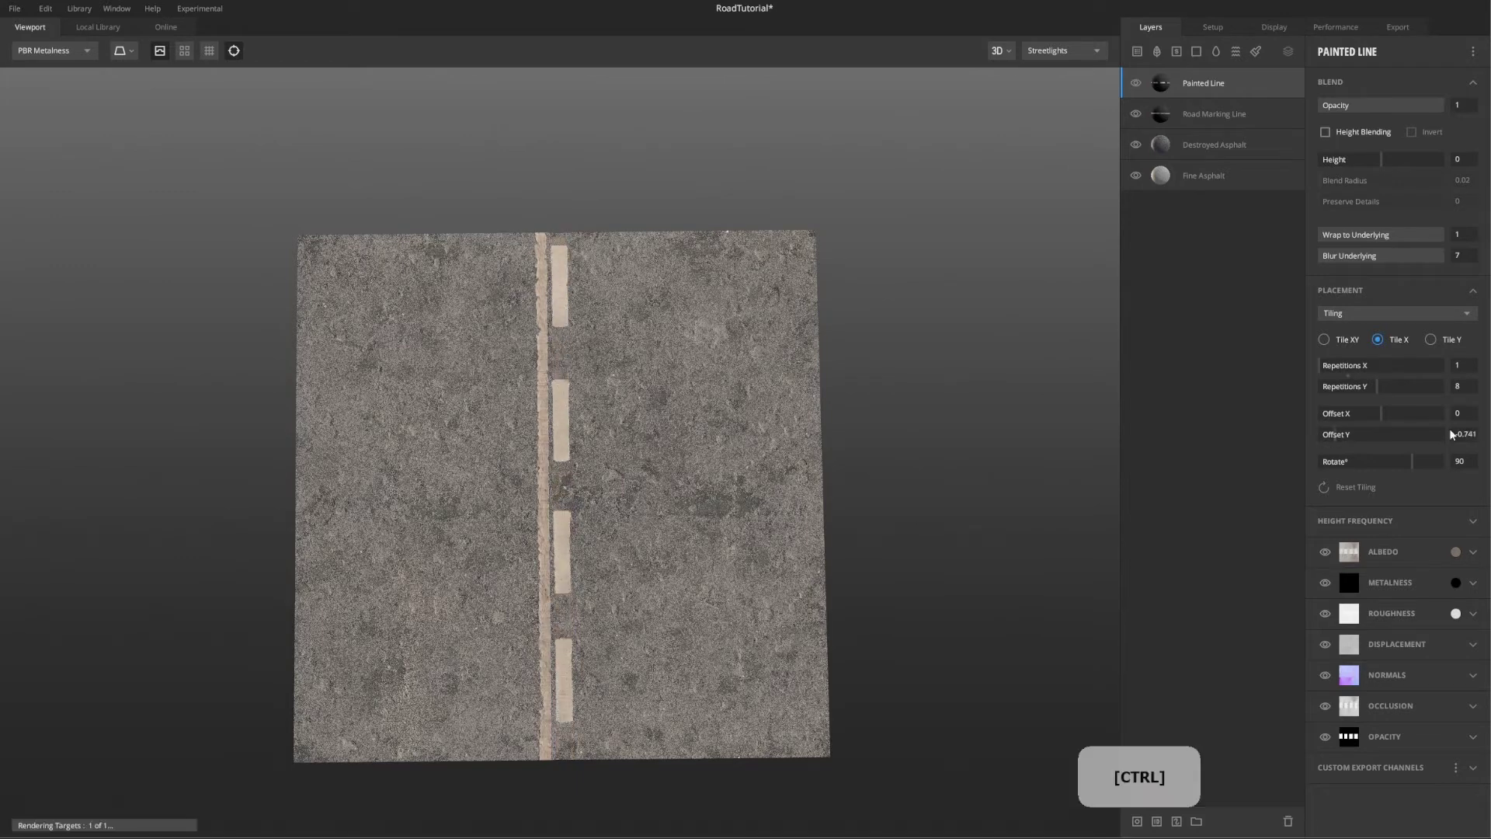
left_click_drag(1382, 387, 1437, 383)
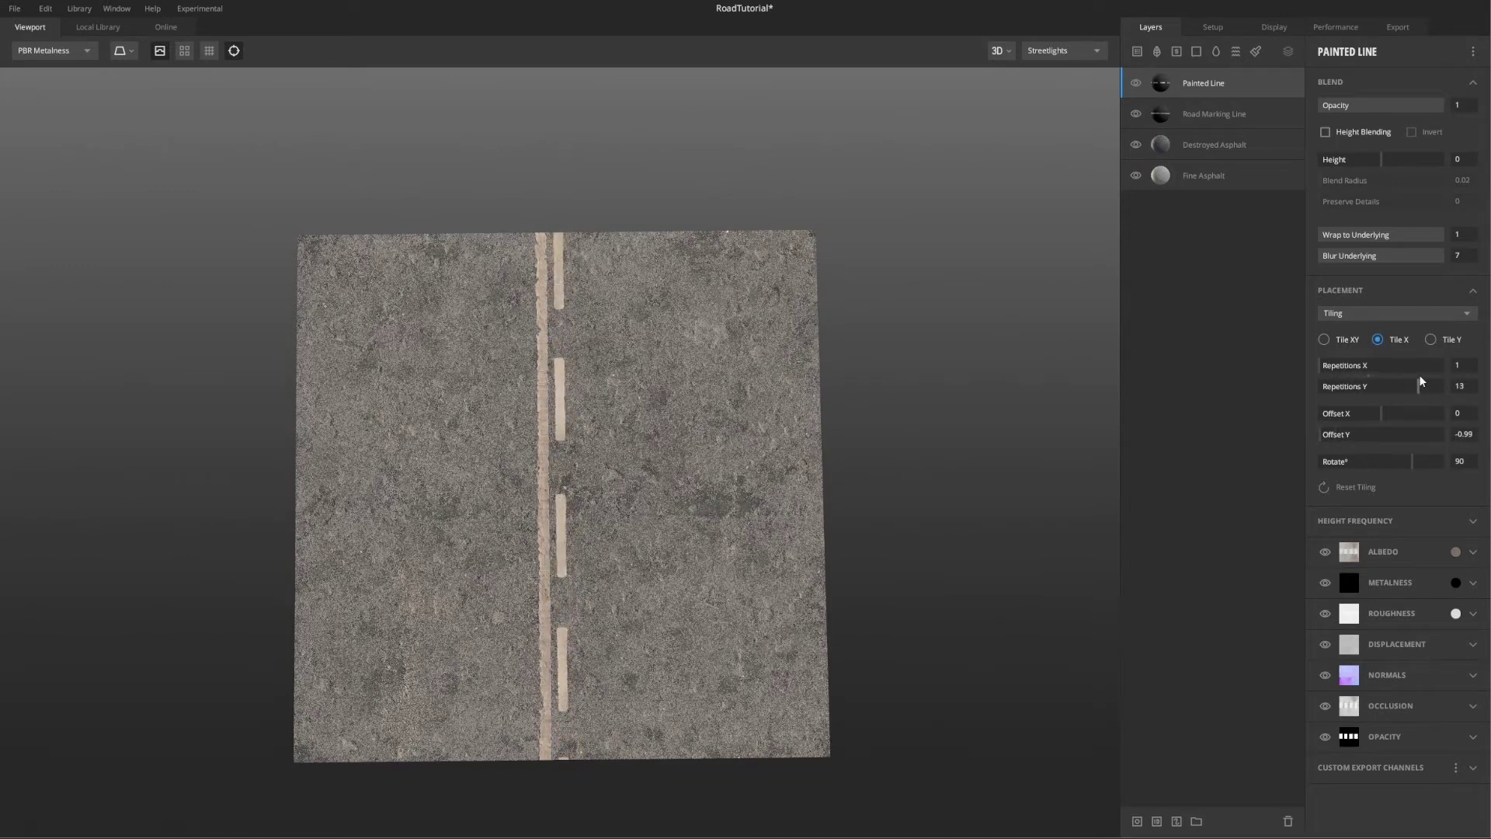
left_click(1206, 117)
key("ctrl+z")
type("-0035")
key("Return")
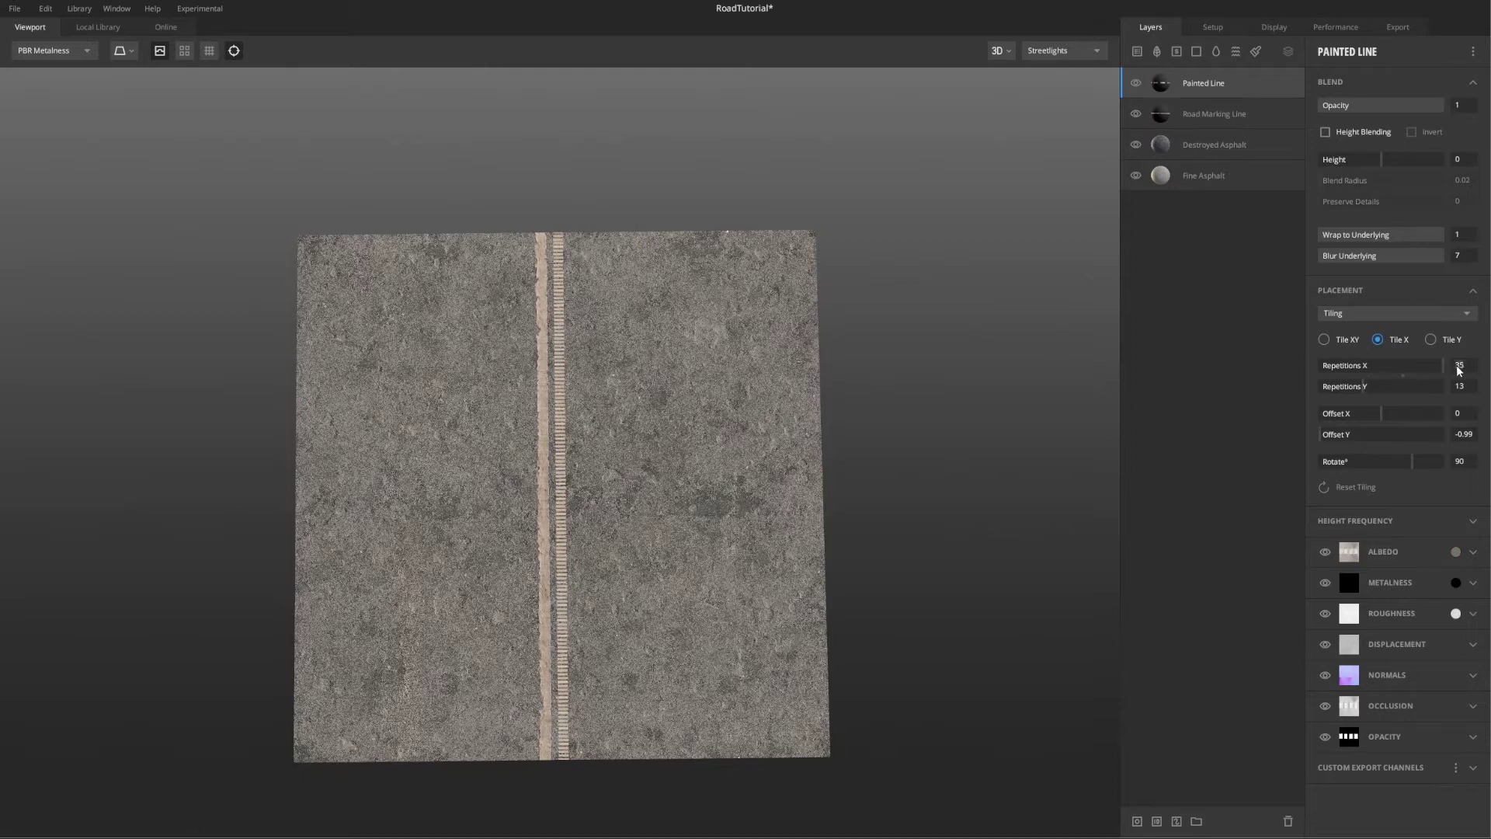
key("ctrl")
Step: Set the Painted Line layer's Offset X to 0.015
left_click(1457, 413)
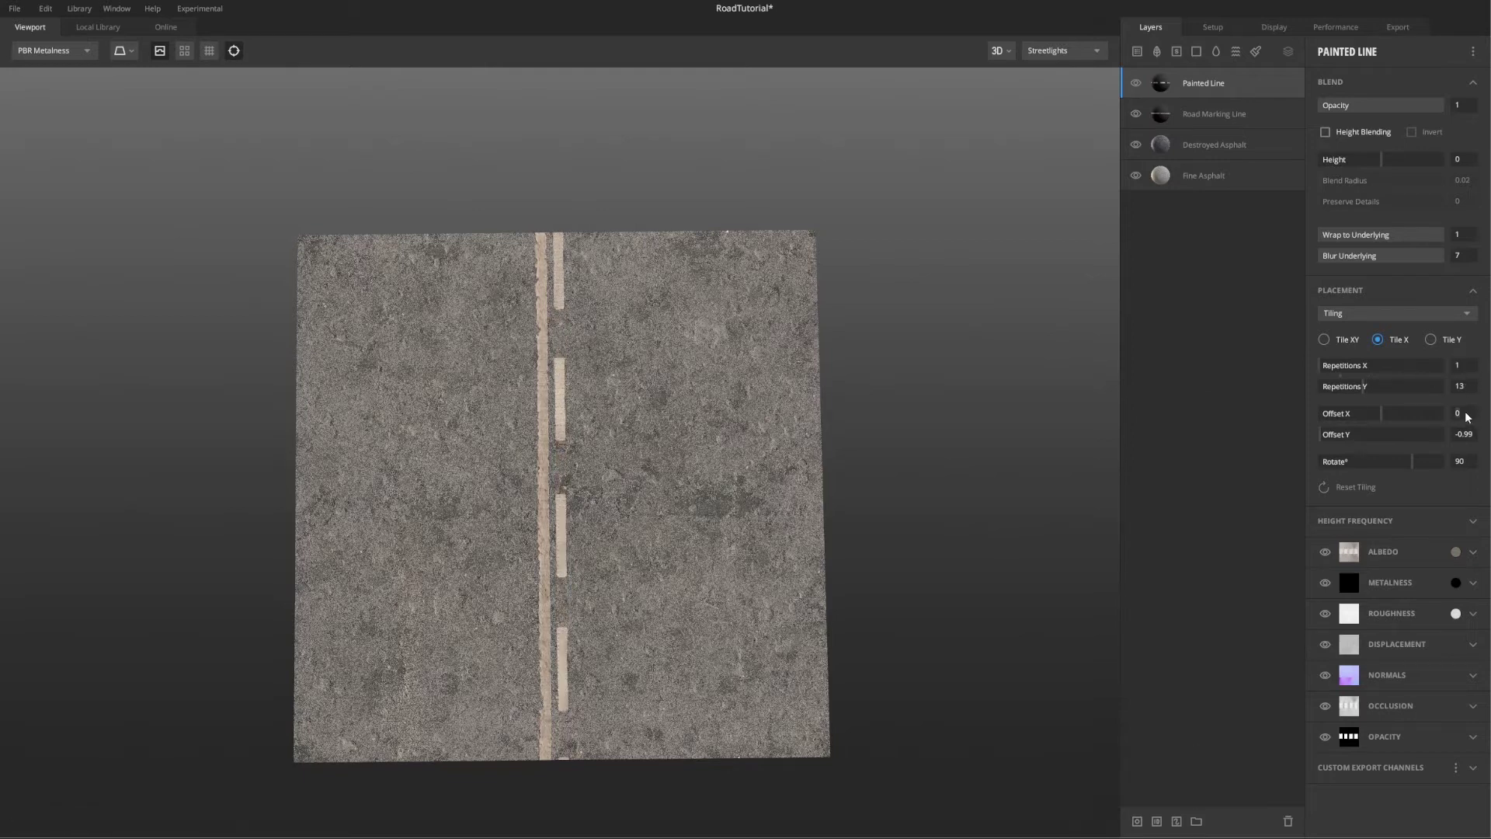
type("-0.035")
key("Left")
key("BackSpace")
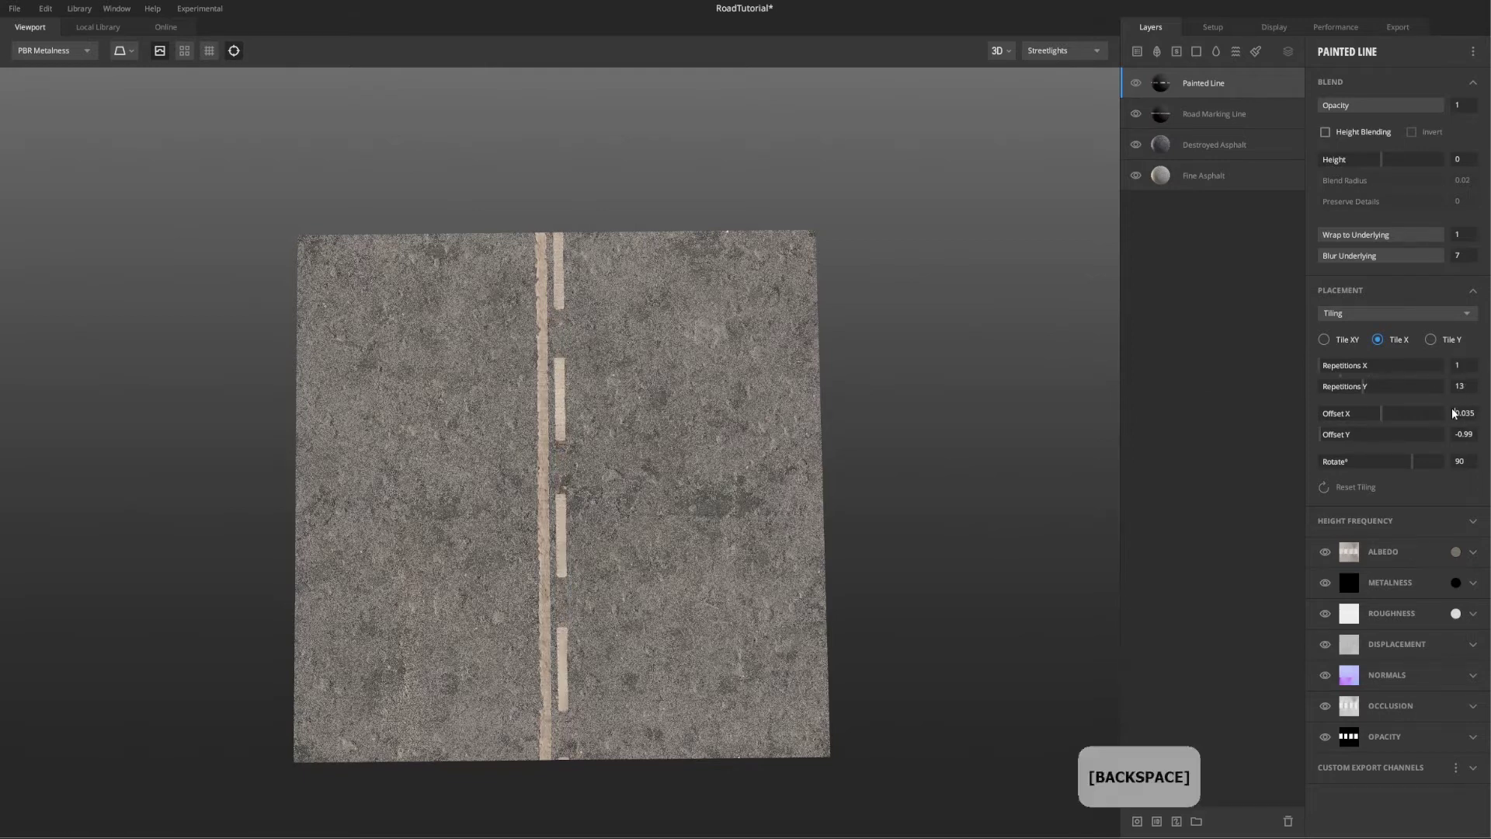
key("Return")
key("Return")
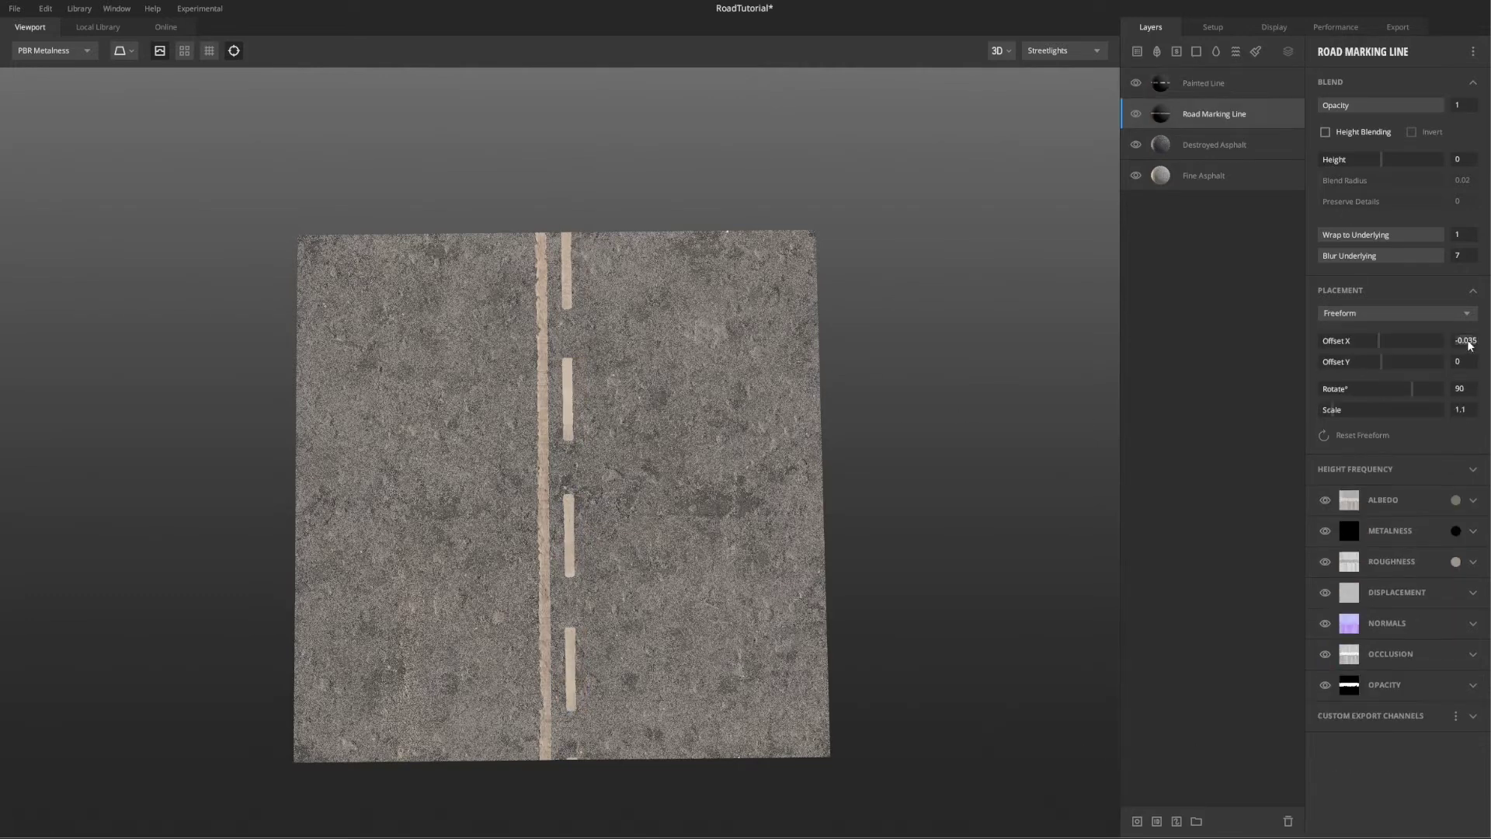
Step: Set the Road Marking Line layer's Offset X to -0.02
key("BackSpace")
type("1")
key("Return")
key("Return")
Step: Set the Painted Line layer's Offset X to 0.02
left_click(1189, 92)
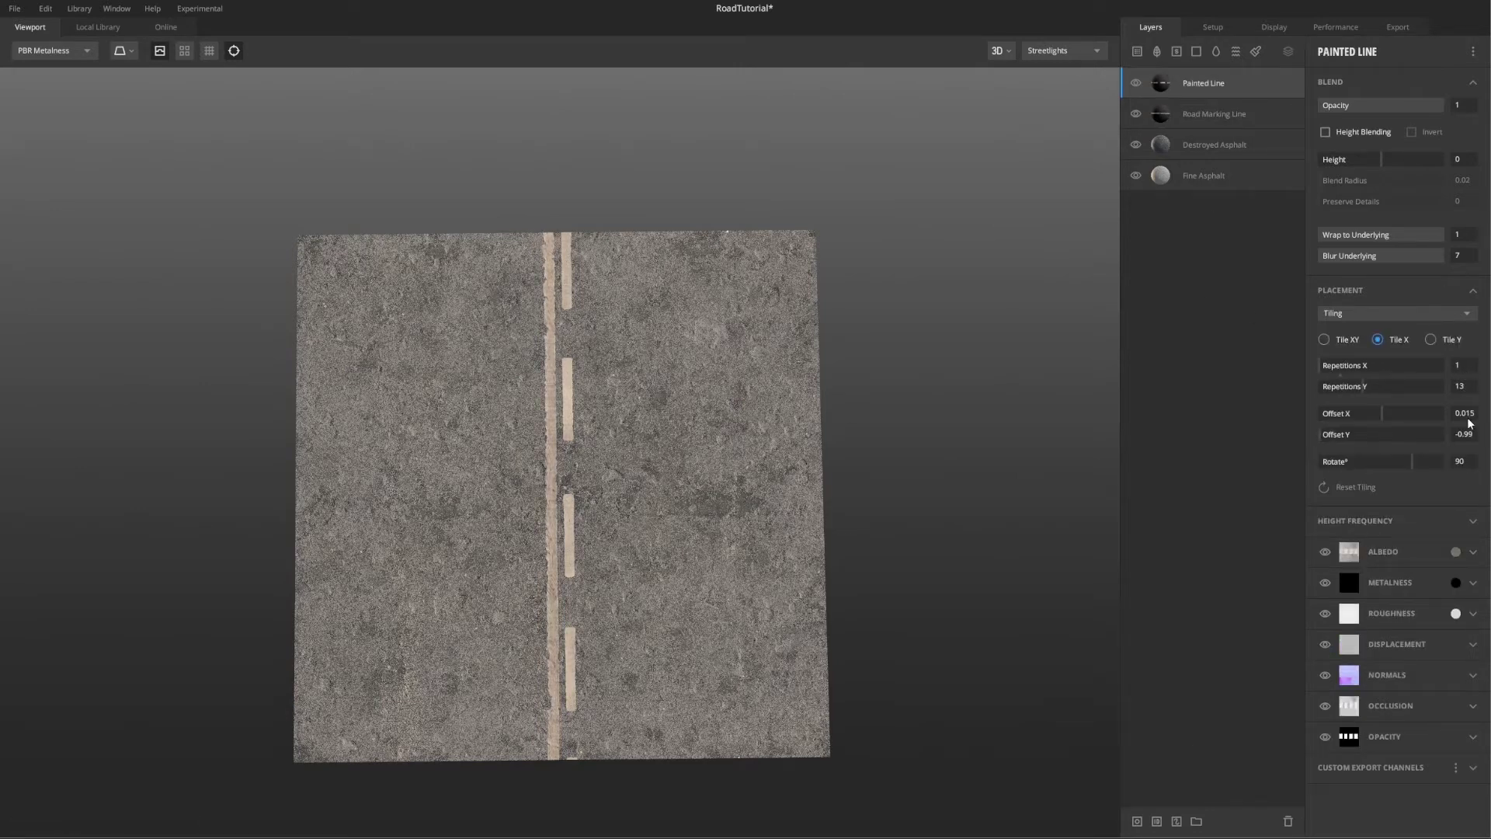
key("BackSpace")
key("BackSpace")
type("2")
key("Return")
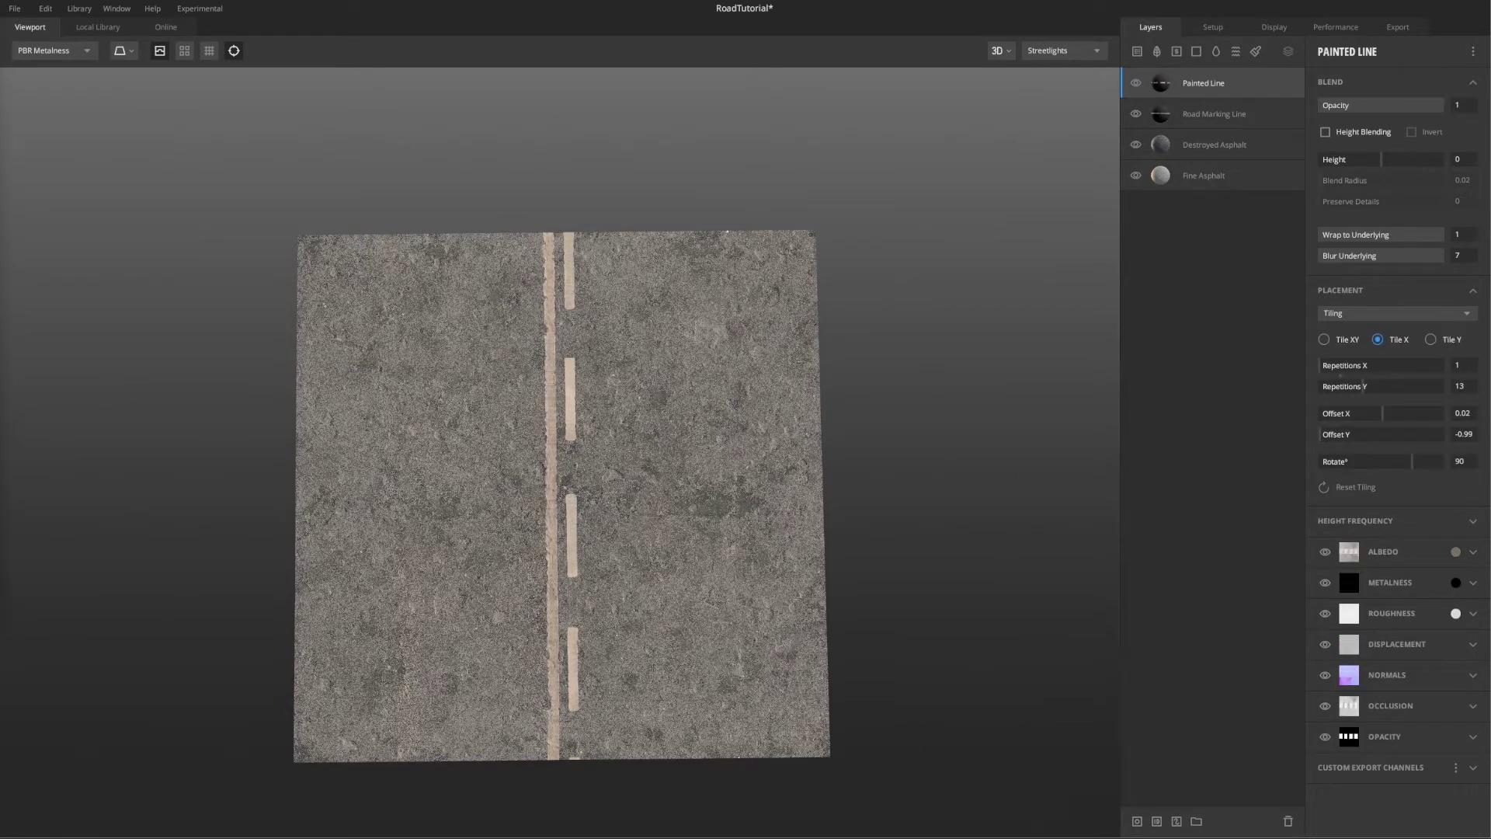
Step: Add the Road Line from the local library, tile it only along X and rotate it 90 degrees
left_click(98, 27)
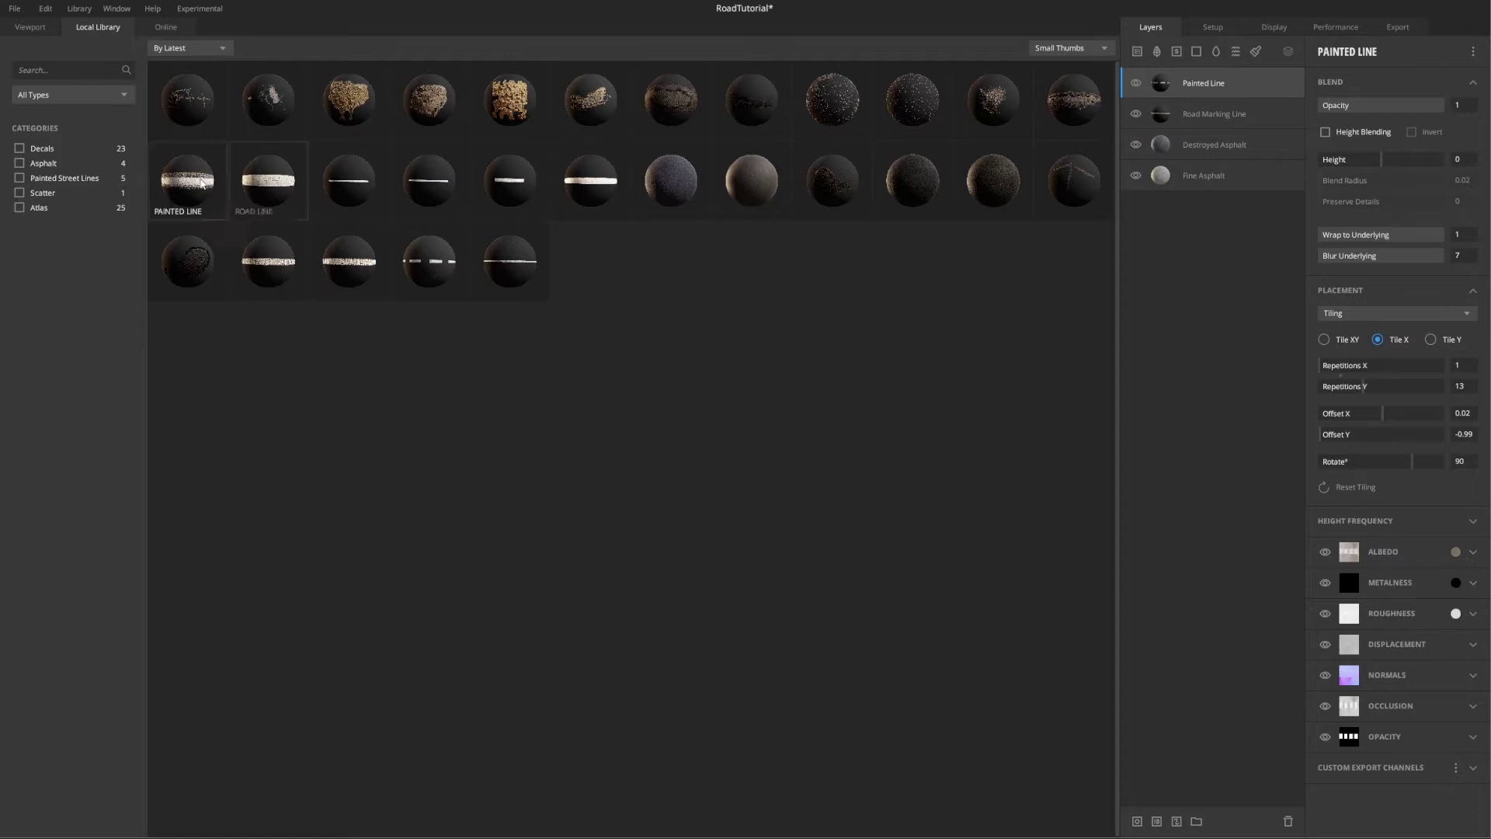
double_click(270, 180)
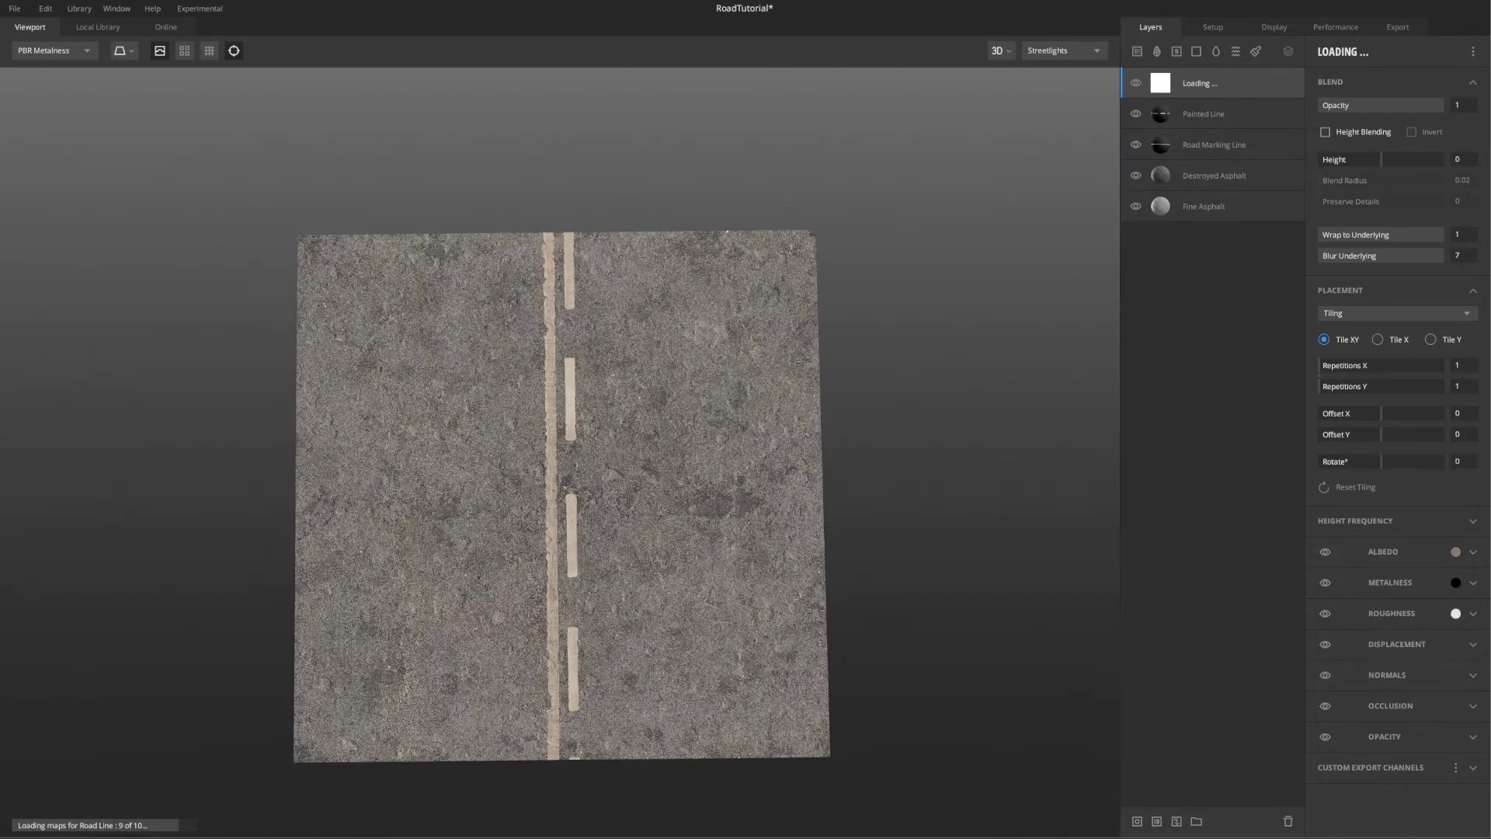
left_click(1410, 339)
left_click(1459, 462)
type("90")
key("Return")
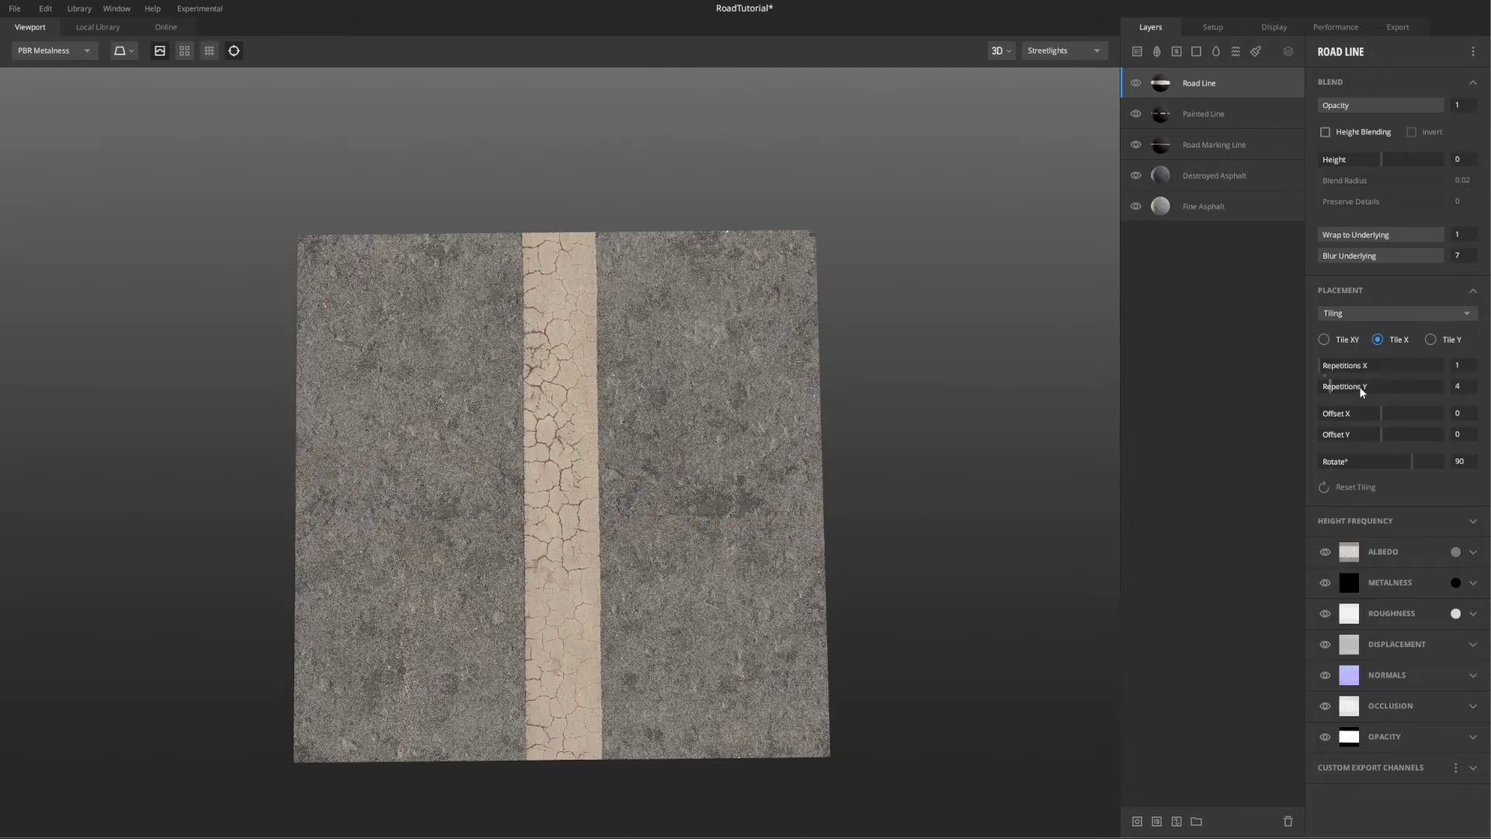
Step: Place the Road Line along the road's left edge with Repetitions X 12, Repetitions Y 20, Offset X -0.443 and Offset Y 0
left_click_drag(1380, 433, 1392, 382)
left_click_drag(1377, 434, 1355, 419)
left_click(1464, 435)
type("0")
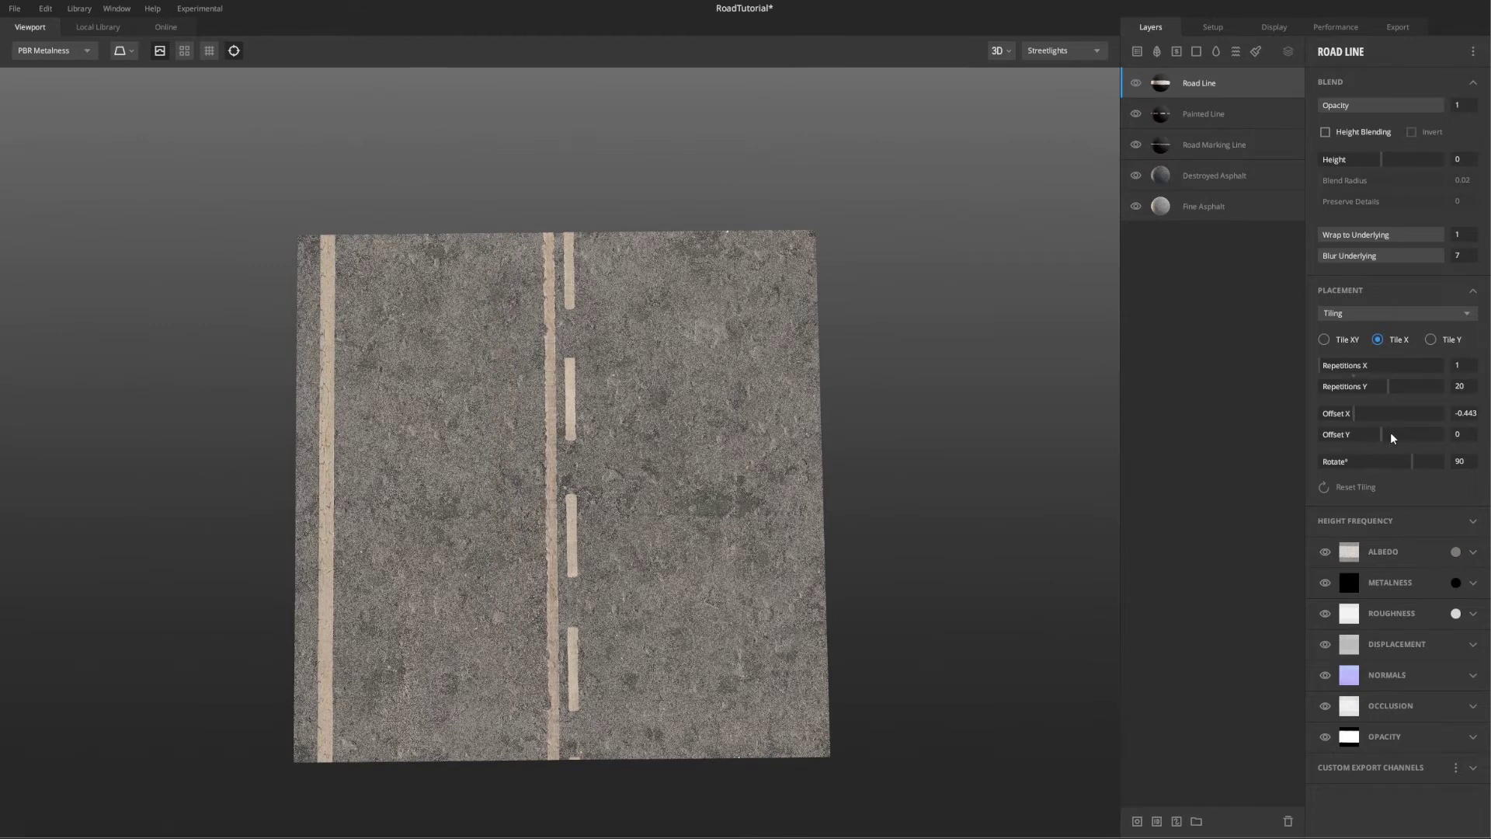
left_click_drag(1330, 364, 1359, 359)
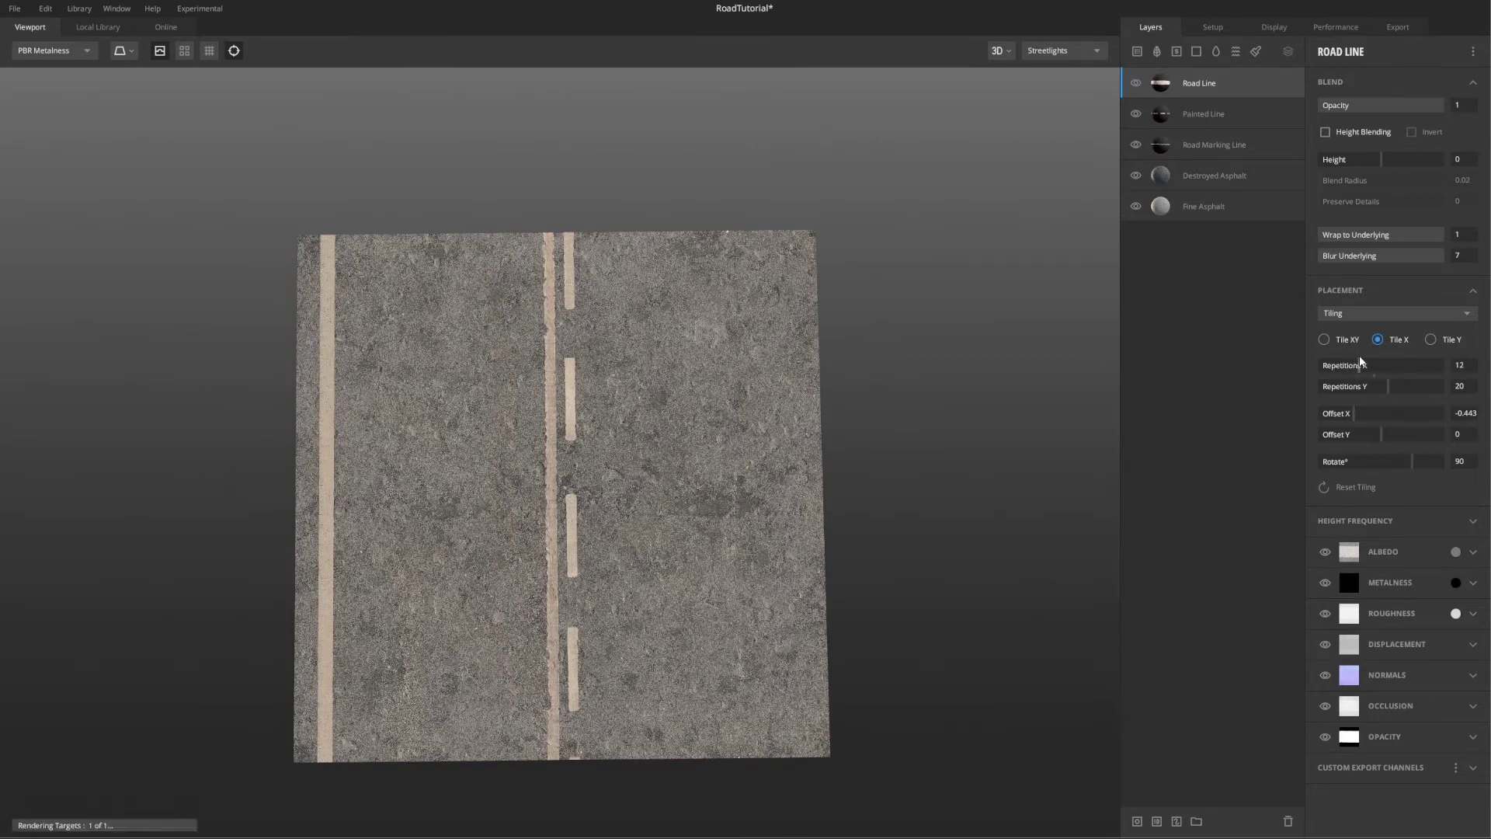
Step: Duplicate the Road Line layer and move the copy to the opposite road edge with Offset X 0.443 and Repetitions Y 21
right_click(1194, 83)
left_click(1225, 129)
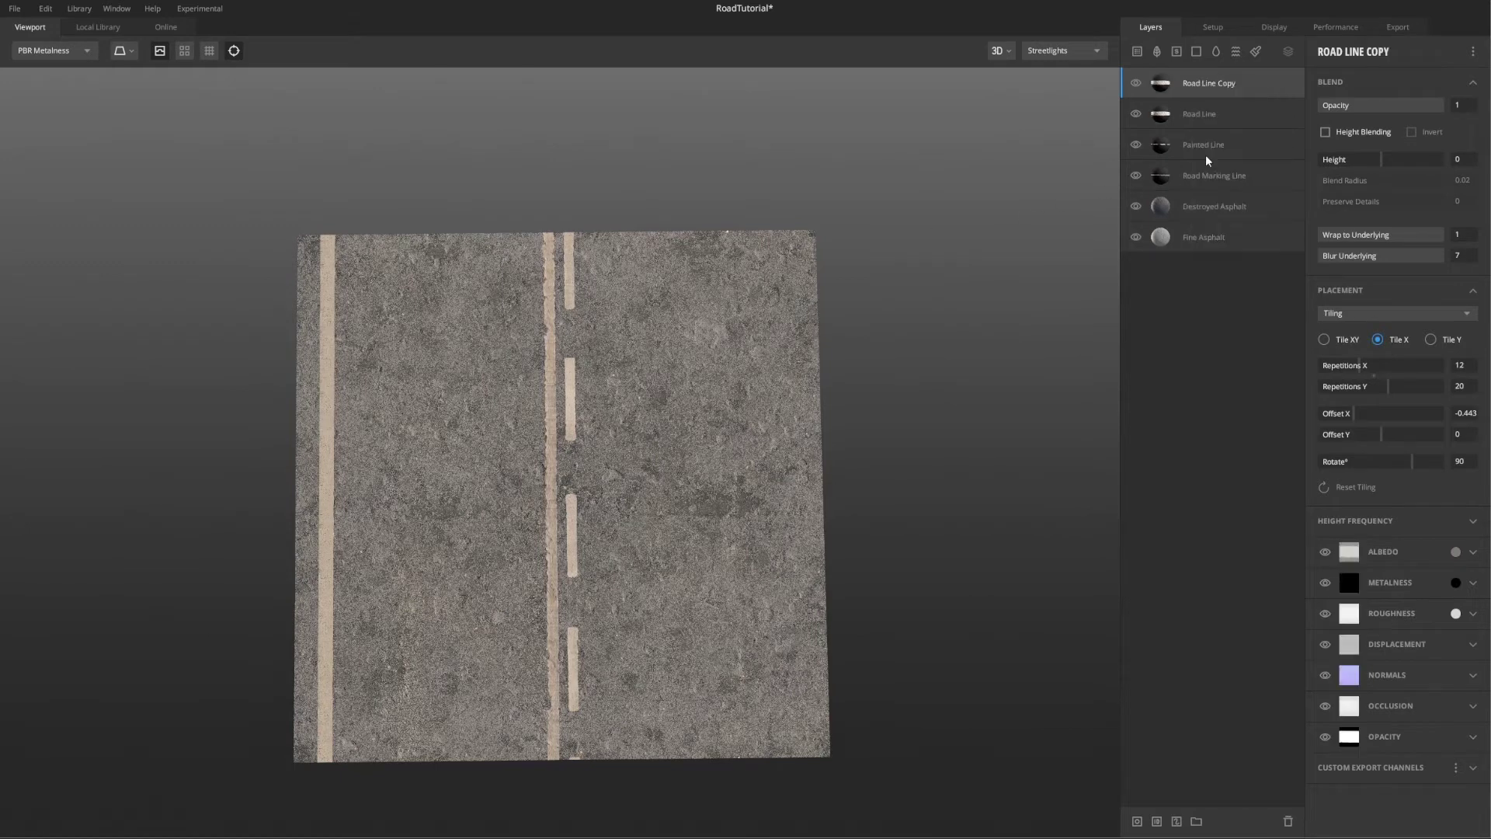
mouse_move(1388, 385)
left_mouse_down()
mouse_move(1401, 380)
mouse_move(1396, 401)
left_mouse_up()
left_click(1213, 124)
key("Up")
key("Return")
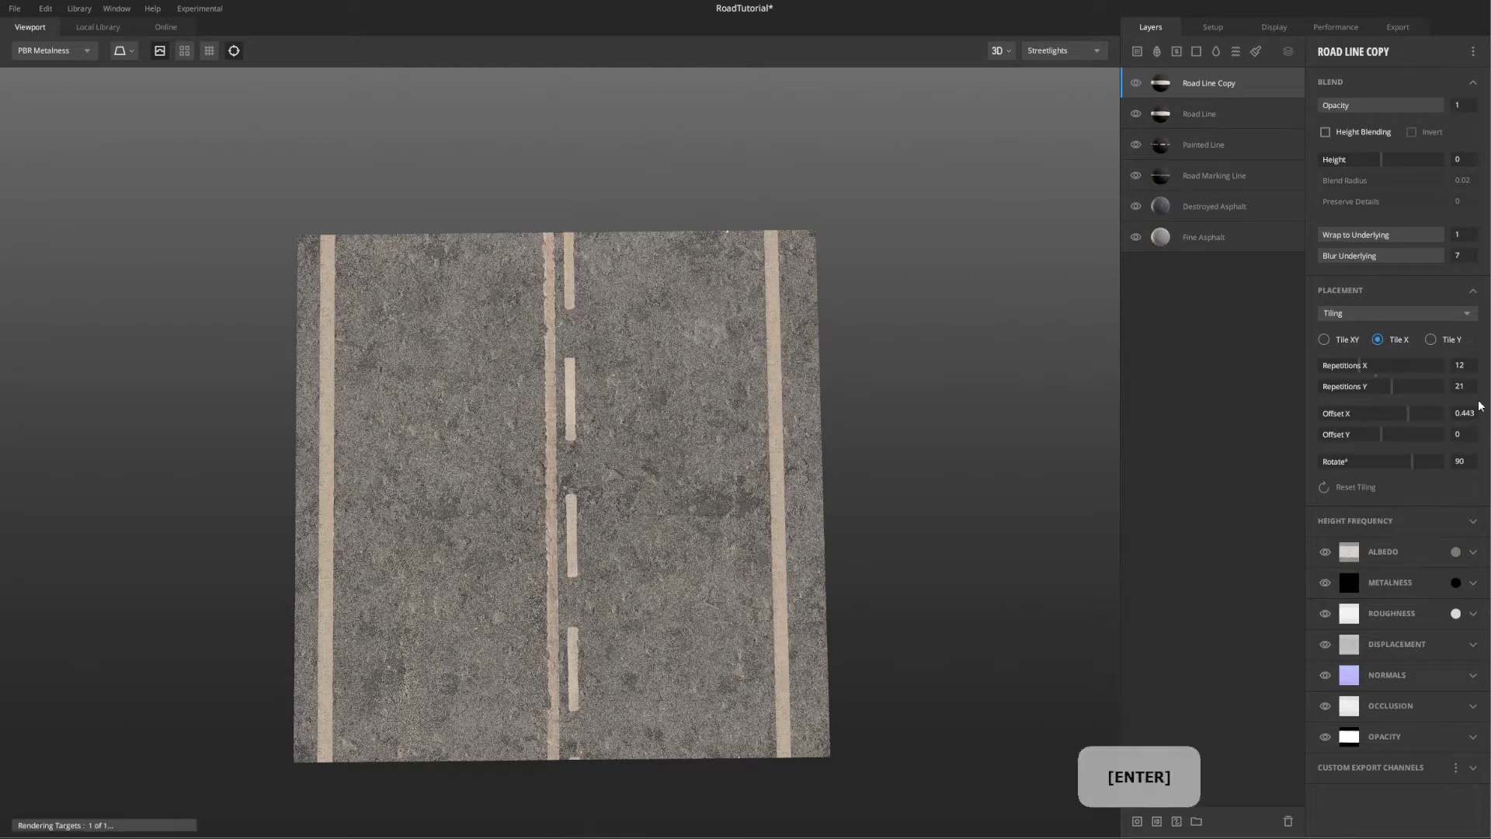
Step: Try different Height values on the Road Marking Line layer, undo them, and enable Height Blending for it
left_click_drag(856, 440, 676, 187, "alt")
scroll(592, 523, "up", 5)
right_click_drag(593, 522, 543, 562, "alt")
middle_click_drag(543, 562, 441, 494, "alt")
left_click_drag(441, 493, 472, 512, "alt")
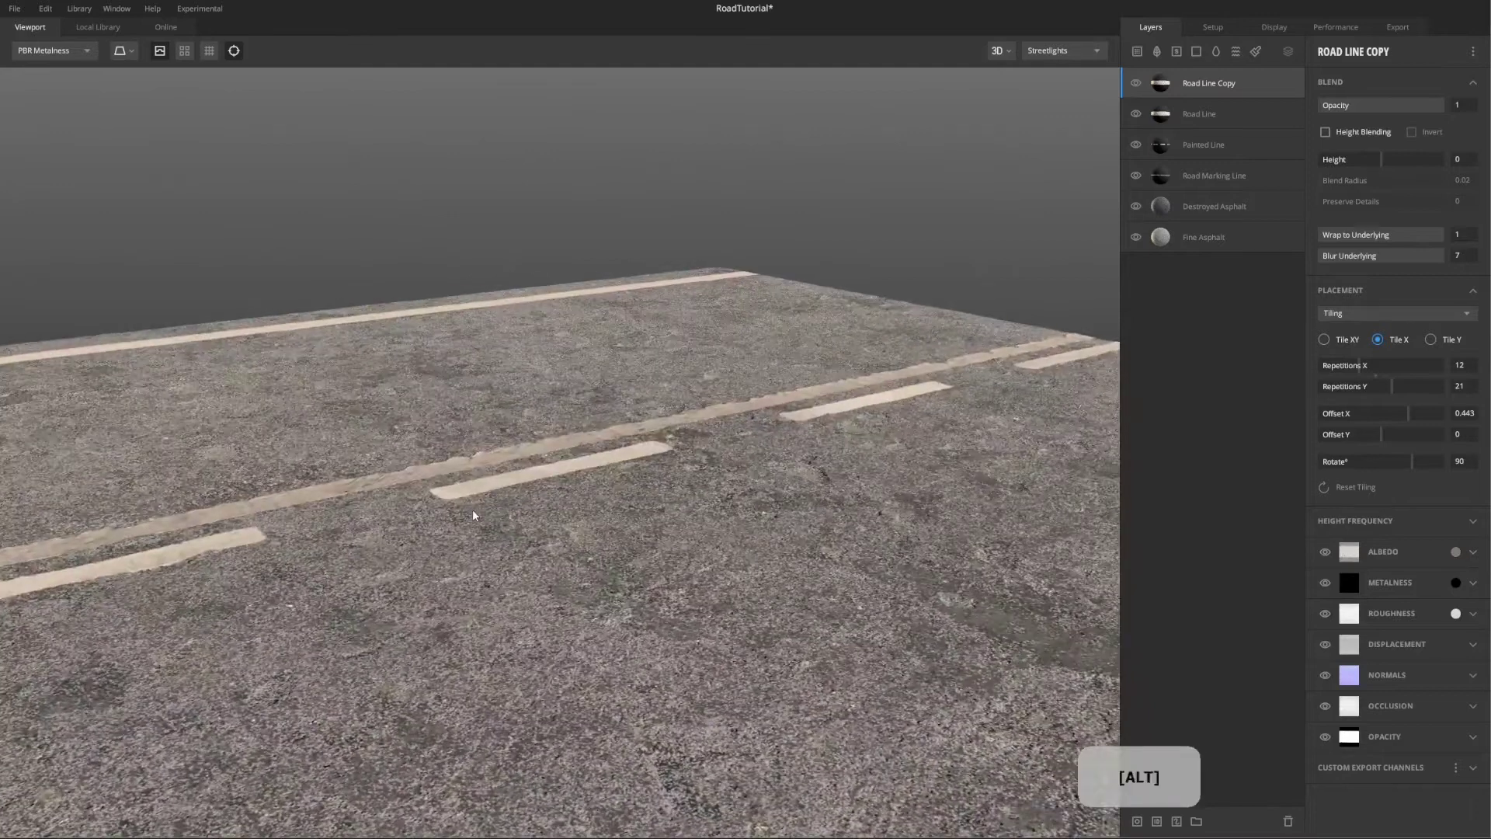
left_click(1179, 177)
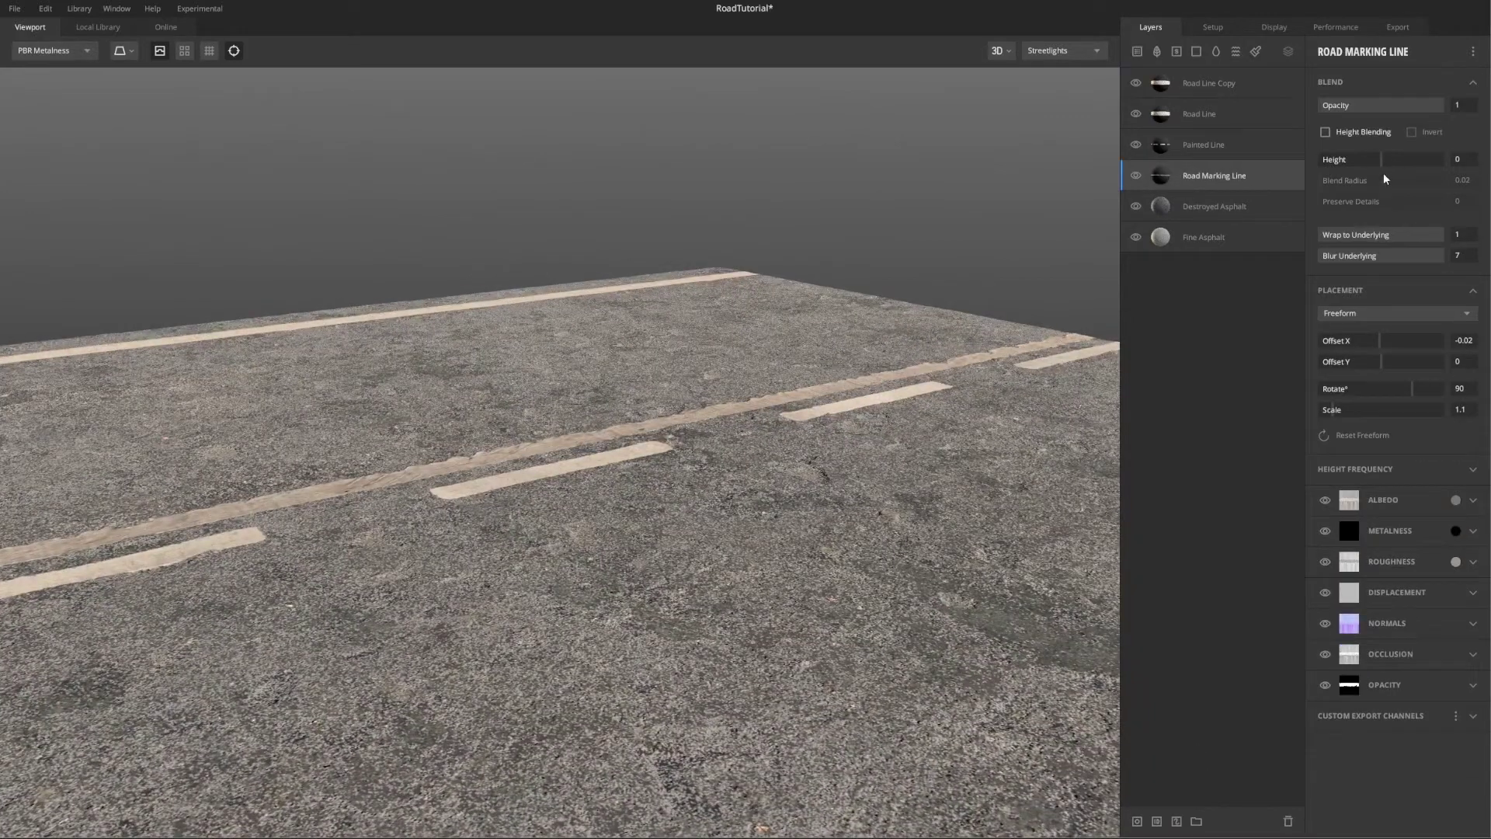
left_click_drag(1381, 159, 1424, 157)
left_click_drag(1333, 158, 1363, 158)
key("ctrl+z")
left_click_drag(1382, 159, 1413, 160)
key("ctrl+z")
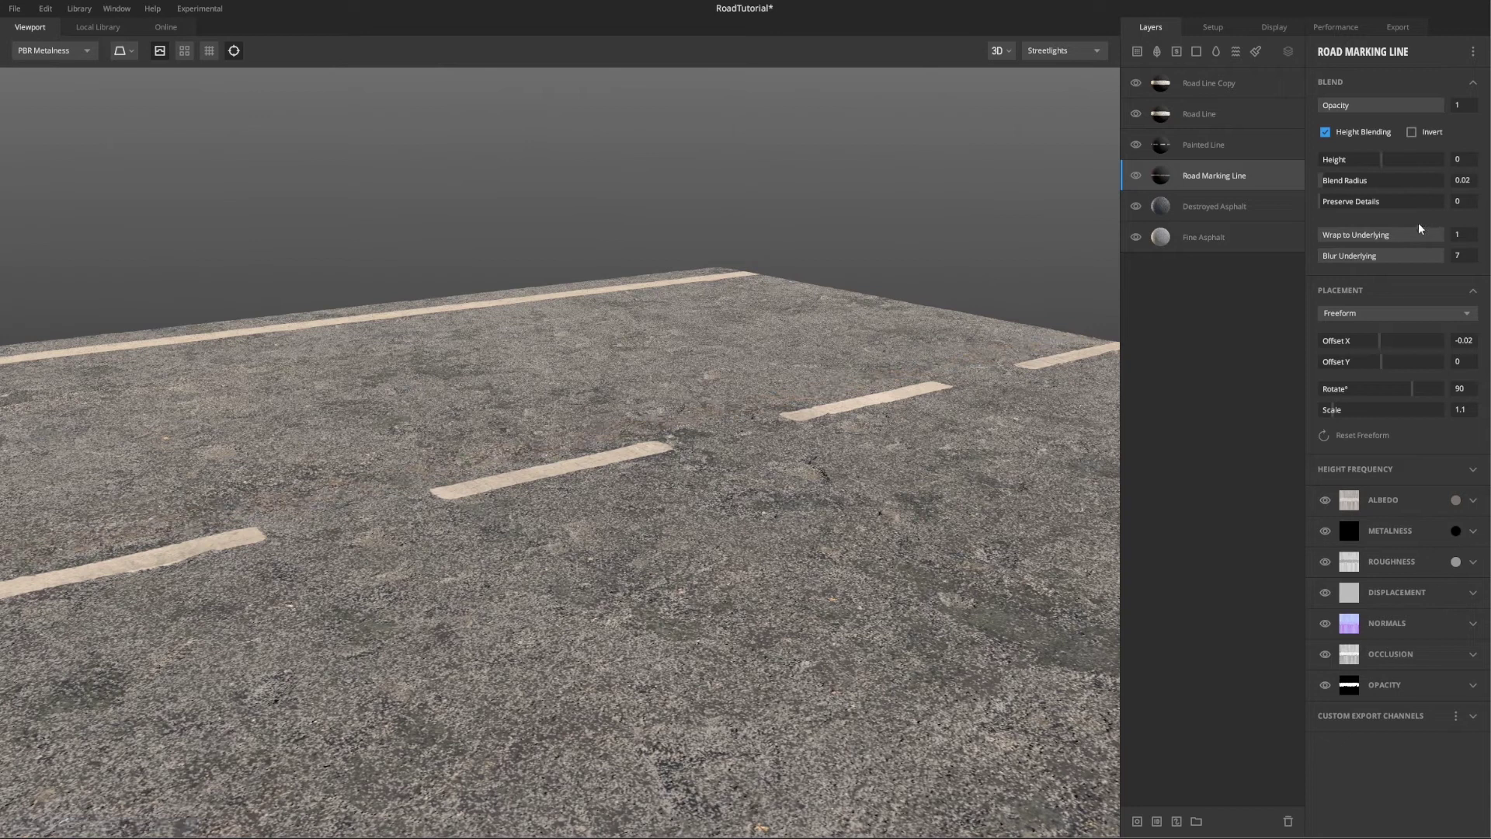
Step: Blend the Road Marking Line into the asphalt with Height 4.279, Blend Radius 1, Preserve Details 10 and Wrap to Underlying 0.91
left_click_drag(1330, 182, 1407, 190)
scroll(559, 452, "up", 3)
left_click(1390, 159)
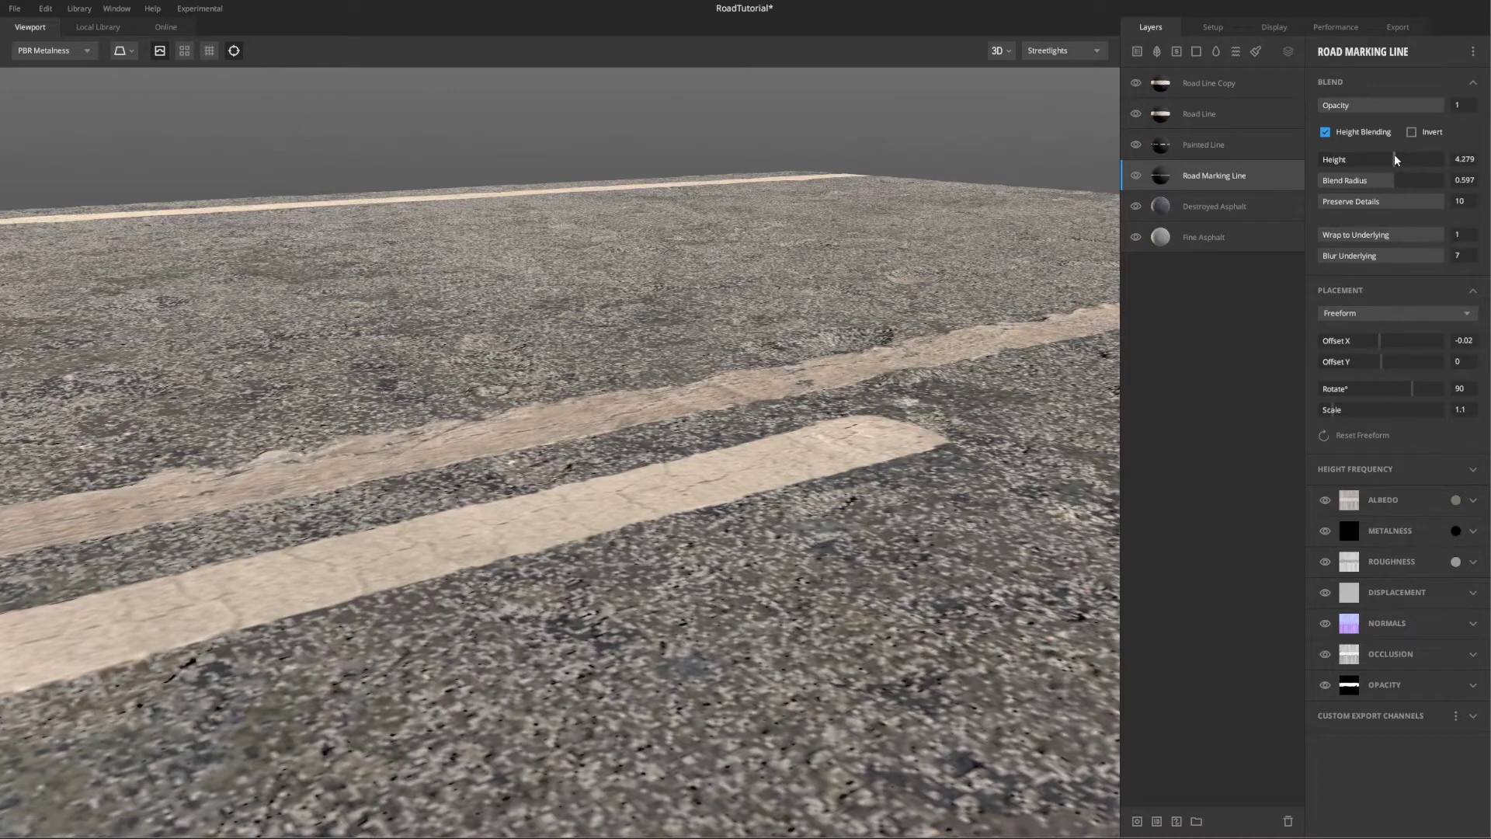
left_click_drag(1442, 236, 1459, 211)
left_click_drag(1371, 181, 1470, 188)
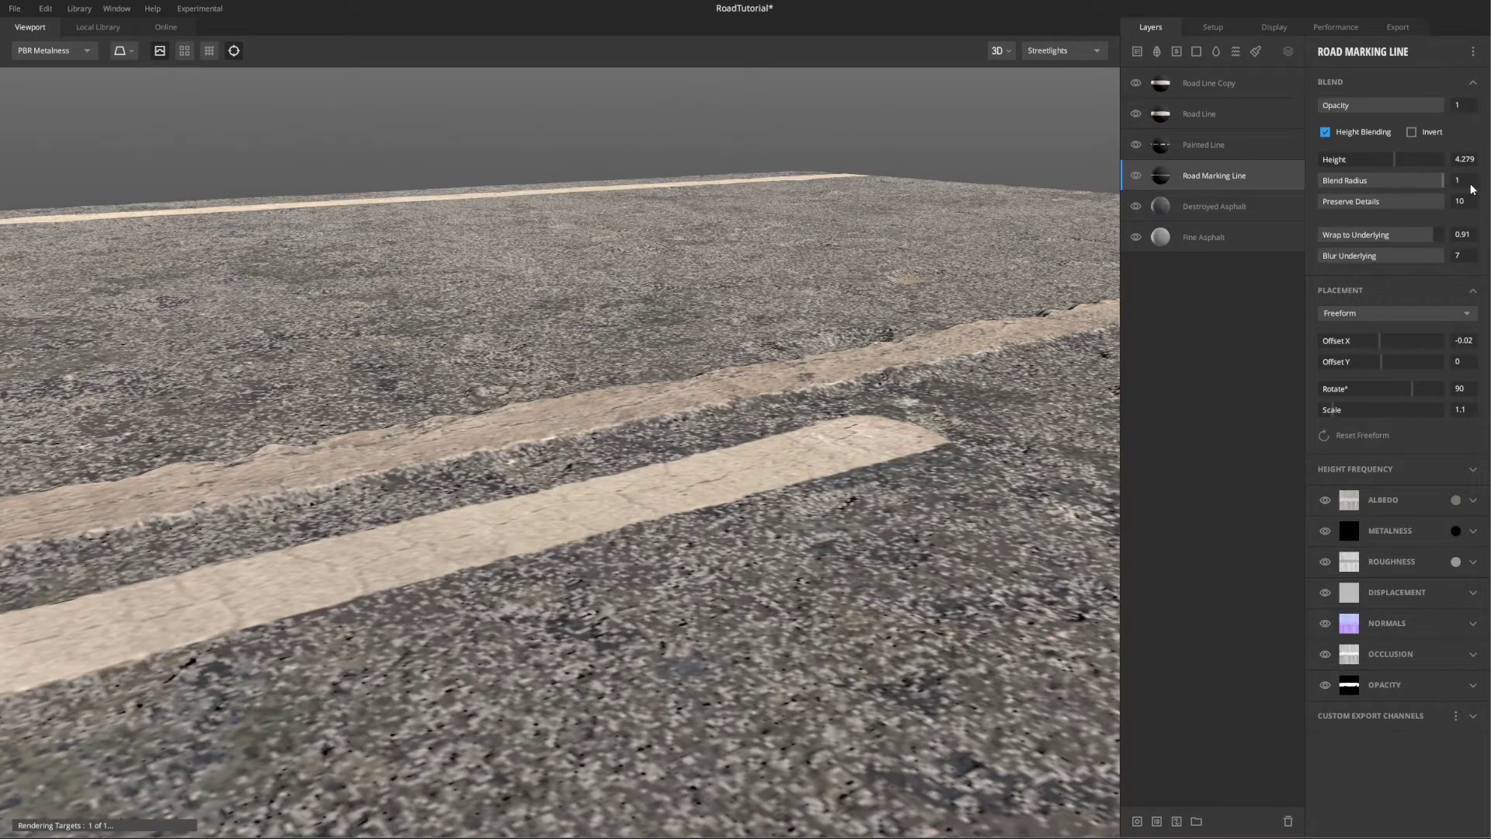
Step: Height-blend the Painted Line with Height 6.269, Blend Radius 1, Wrap to Underlying 0.95 and Blur Underlying 2, and set its Offset Y to -0.93
left_click_drag(1425, 233, 1435, 233)
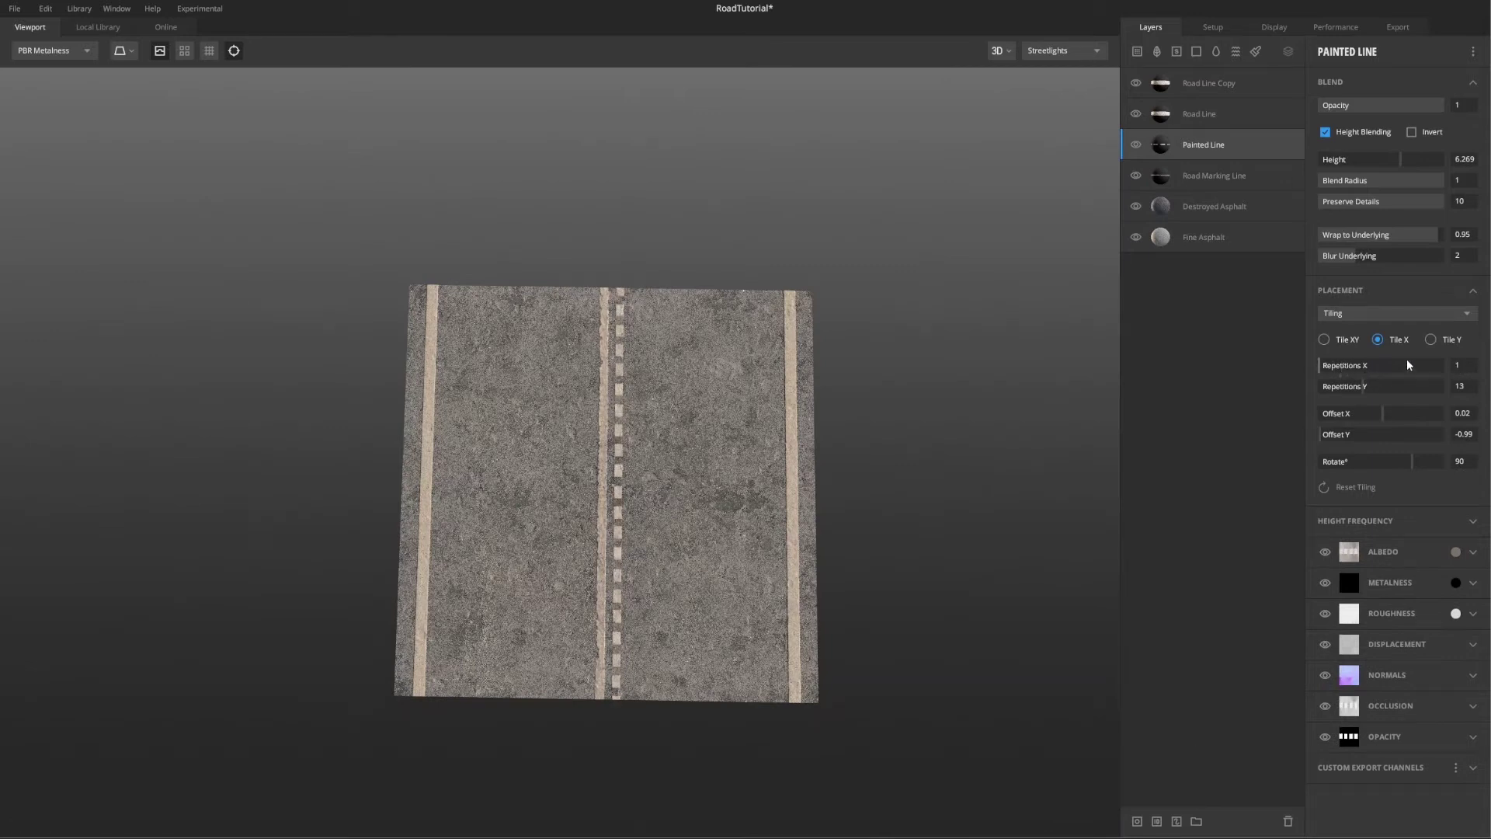
left_click_drag(1383, 409, 1383, 408)
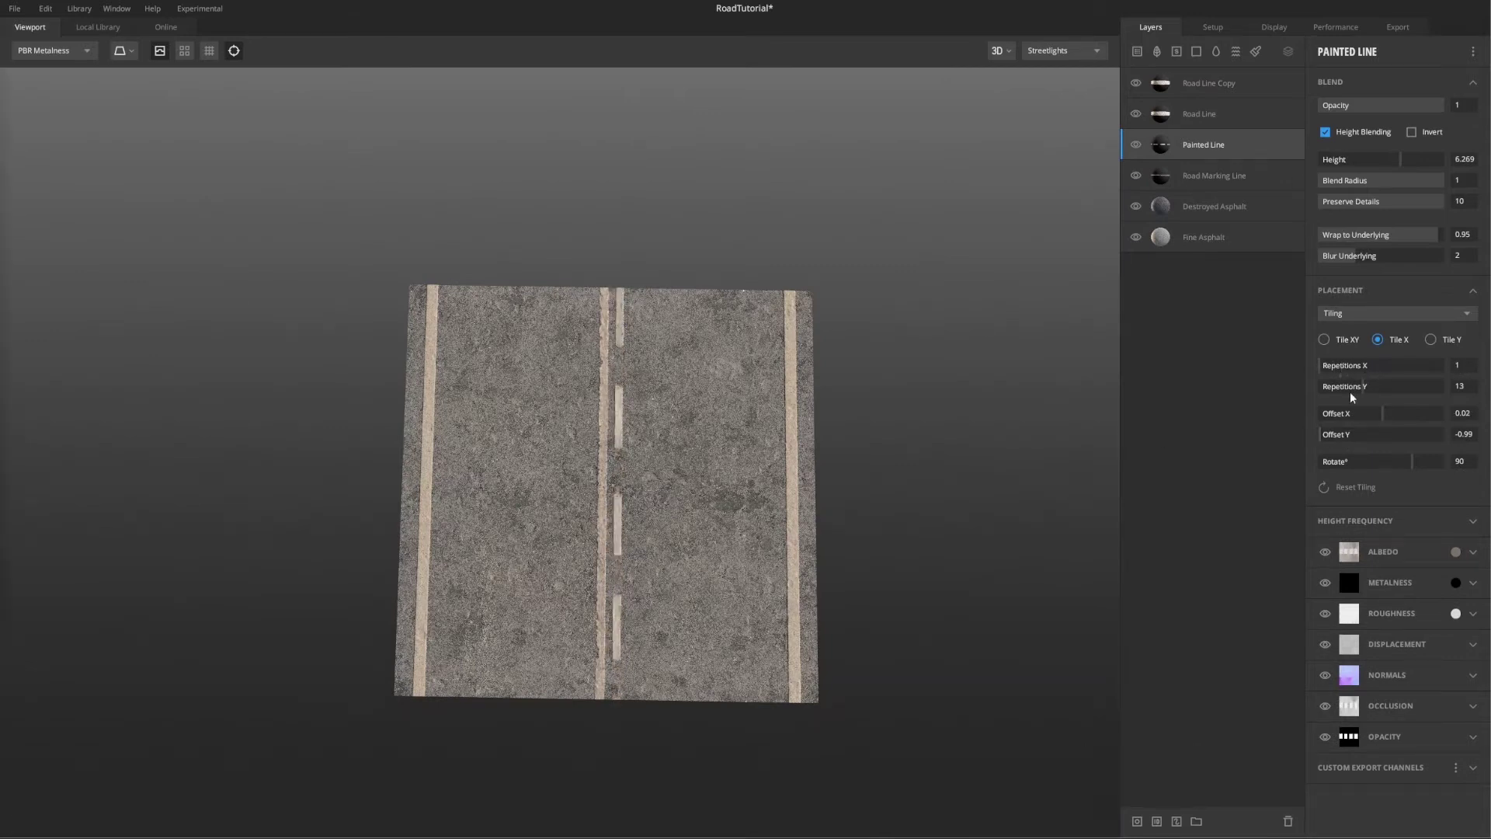
left_click(1324, 435)
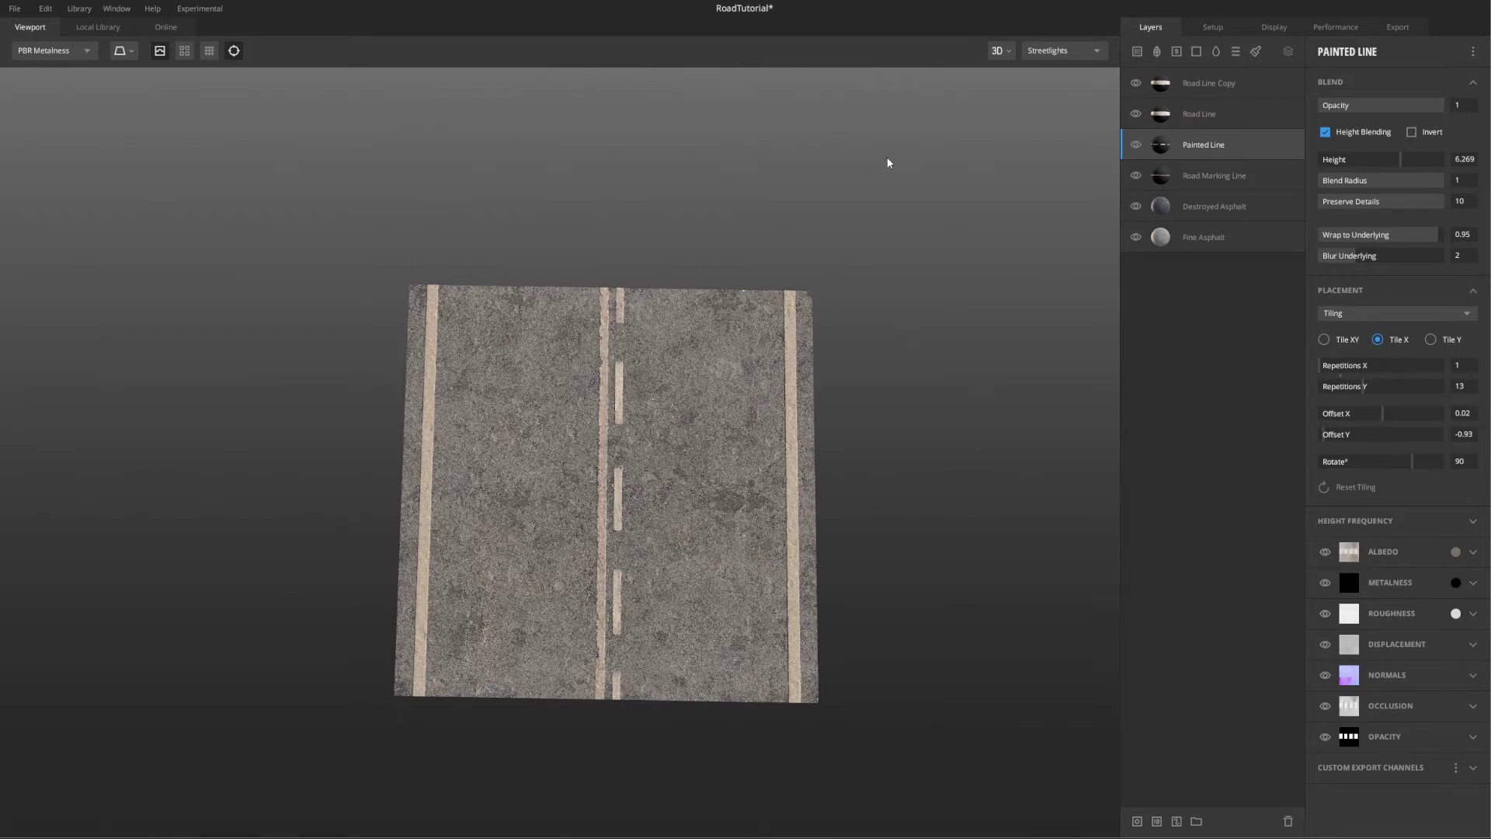
Step: Add the Road Dust material from the local library and move its layer to the top of the layer stack
left_click(94, 27)
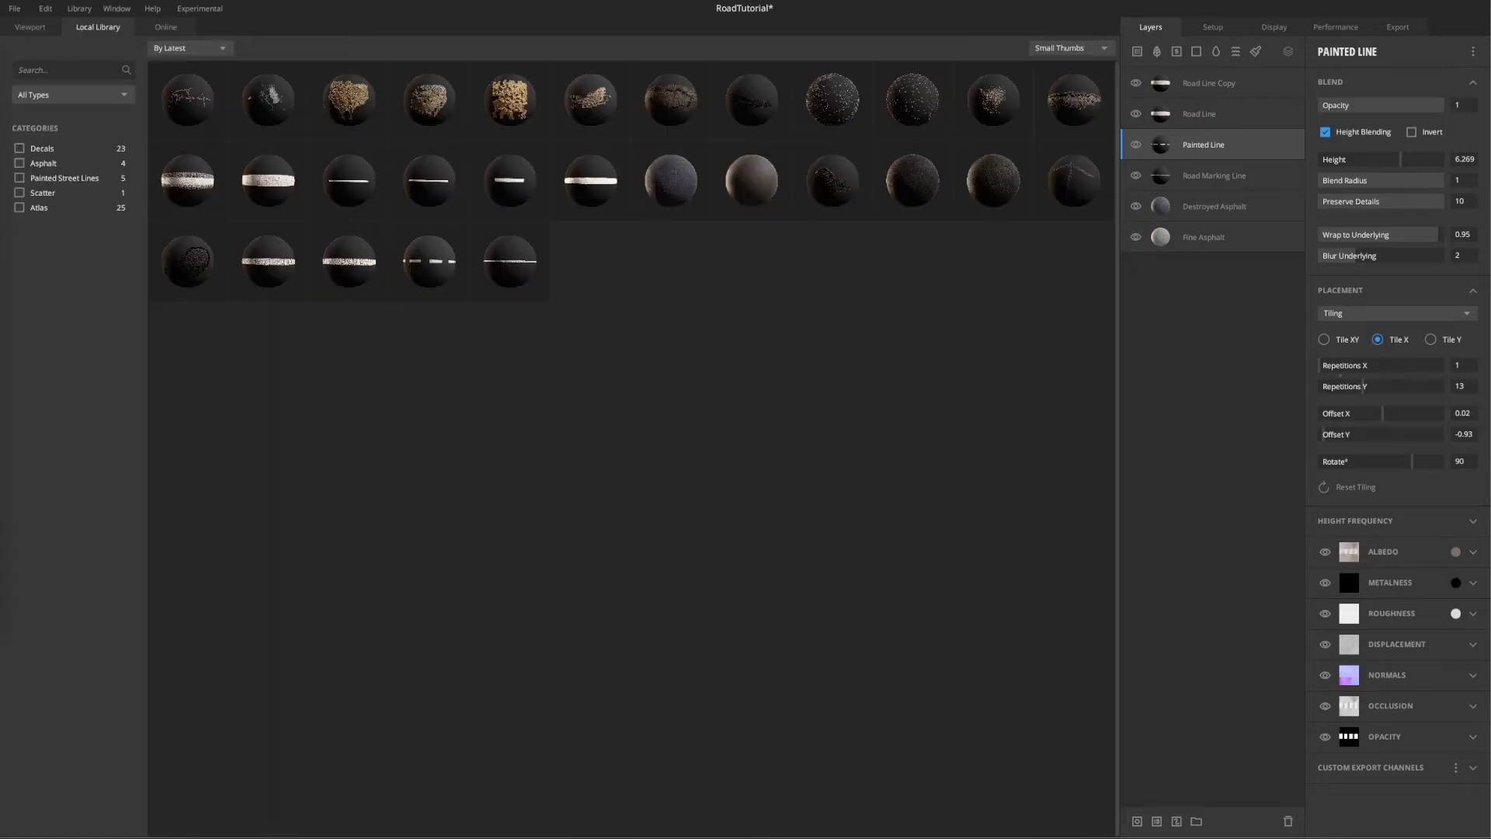
double_click(923, 98)
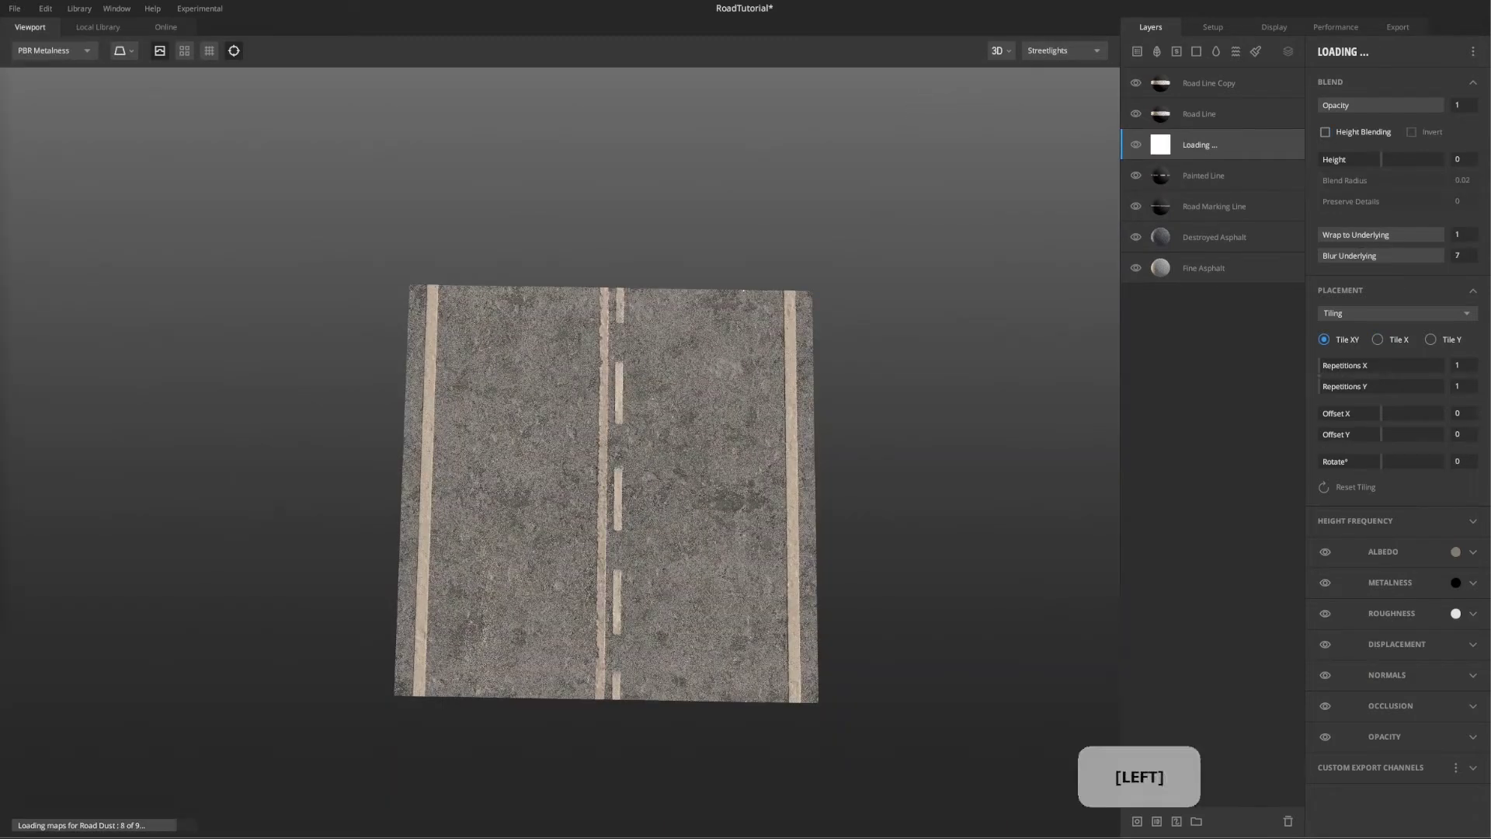
left_click_drag(1196, 150, 1196, 79)
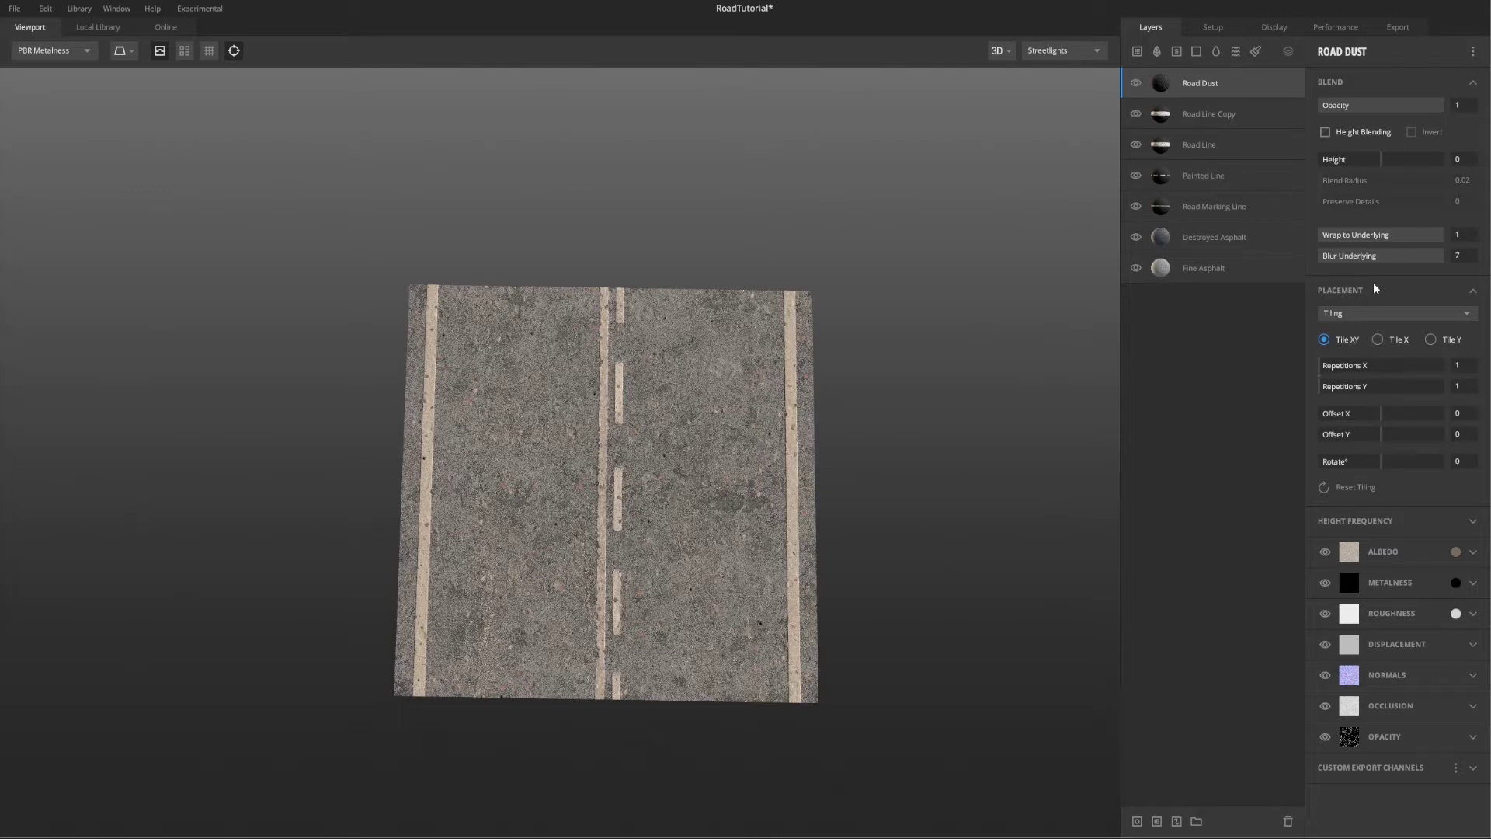
Step: Height-blend the Road Dust with Height 2.886, Wrap to Underlying 0.776 and Blur Underlying 5, and try 6 repetitions in X
scroll(583, 361, "up", 5)
left_click_drag(685, 458, 590, 420, "alt")
left_click_drag(1373, 260, 1415, 235)
left_click(1342, 140)
left_click_drag(1386, 162, 1391, 160)
left_click_drag(559, 326, 529, 466, "alt")
scroll(544, 420, "down", 5)
left_click_drag(1333, 367, 1339, 368)
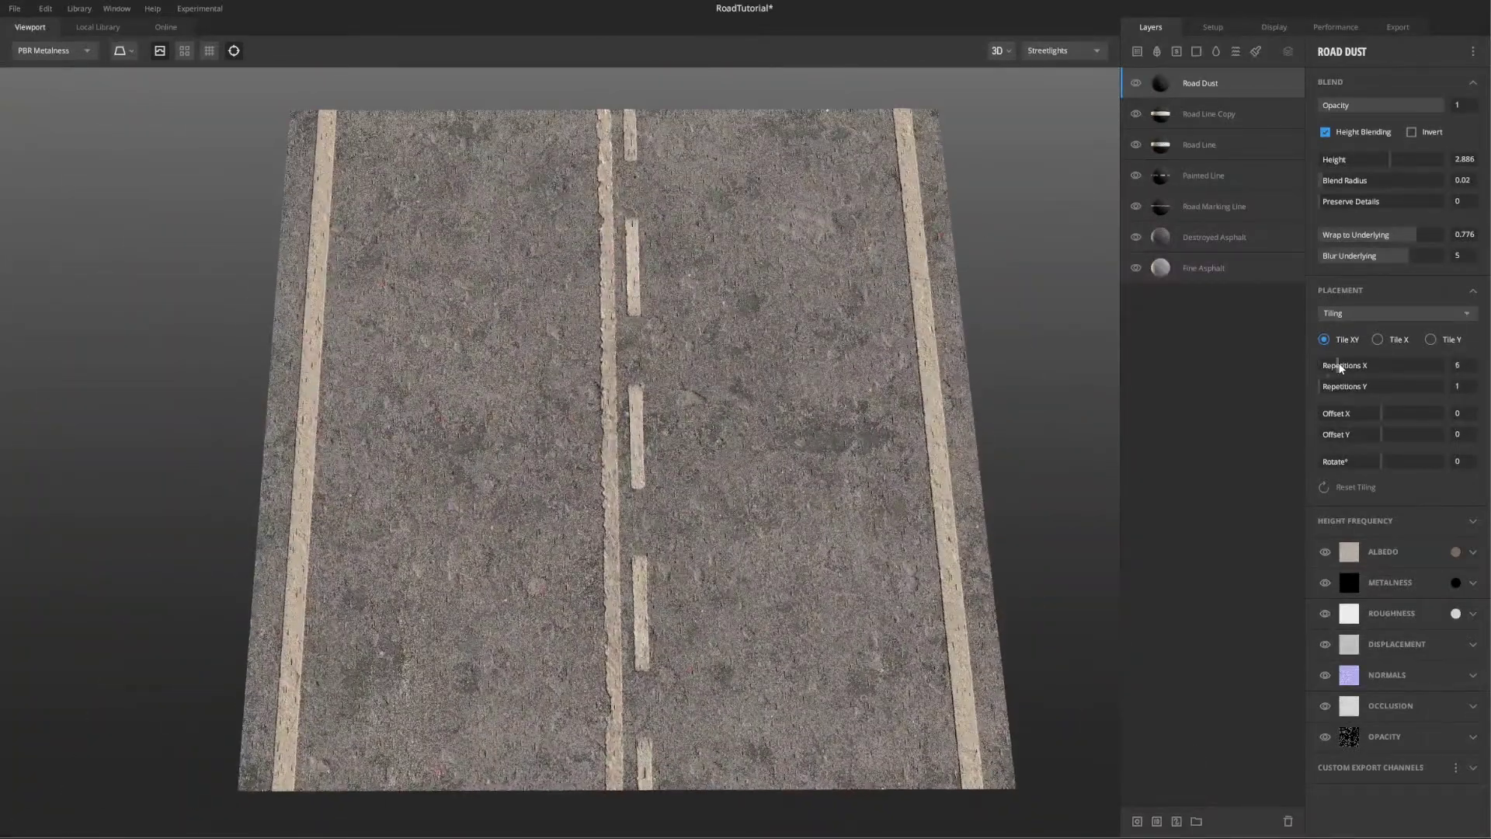
left_click_drag(1465, 372, 1455, 373)
Step: Add a second Road Dust layer from the local library and set its Offset X to 0.383 and Offset Y to 0.443
left_click(101, 26)
left_click(826, 99)
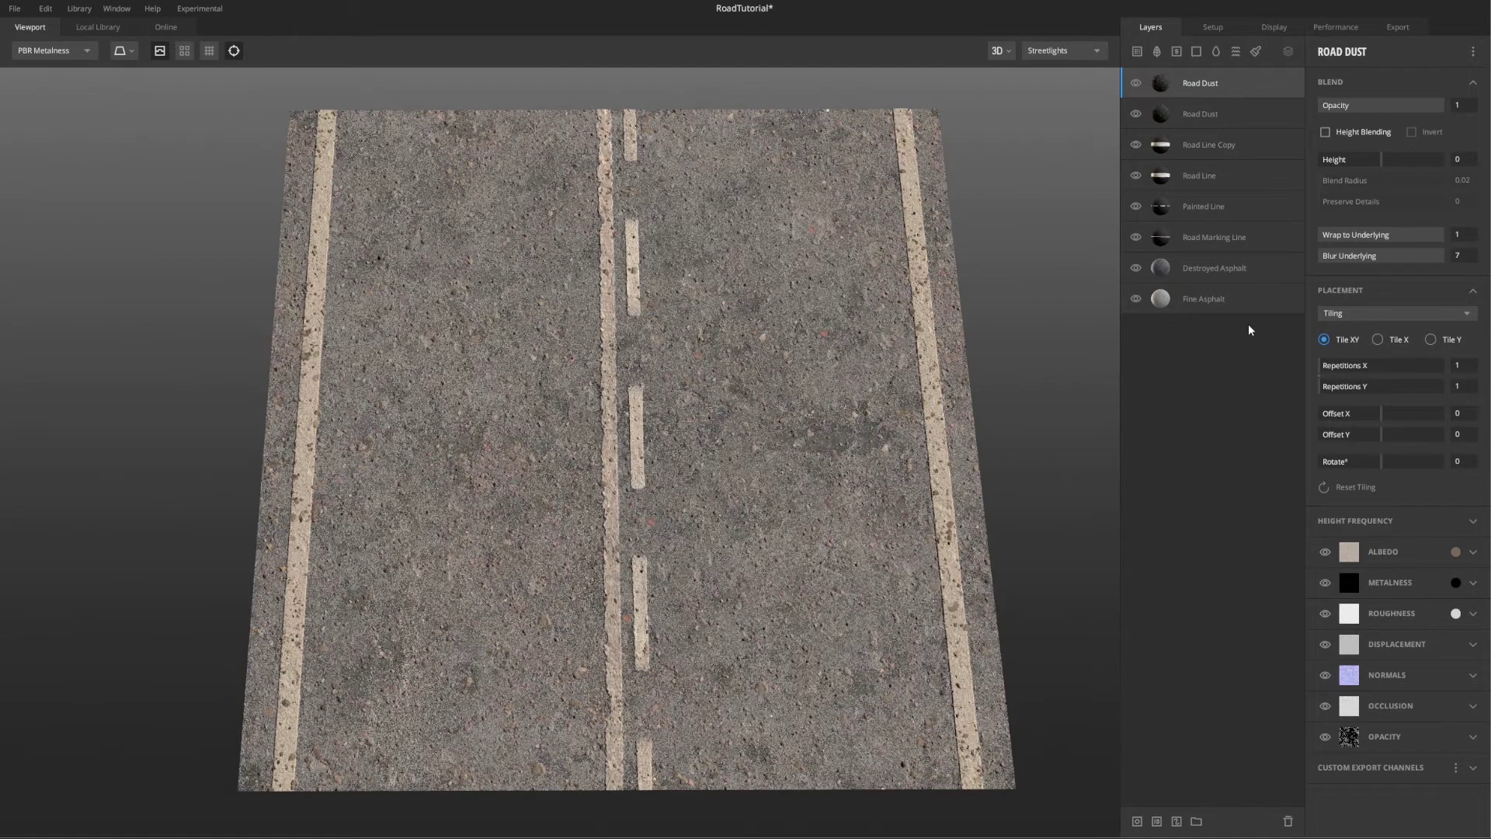
left_click_drag(1373, 413, 1411, 431)
key("ctrl+z")
key("ctrl+z")
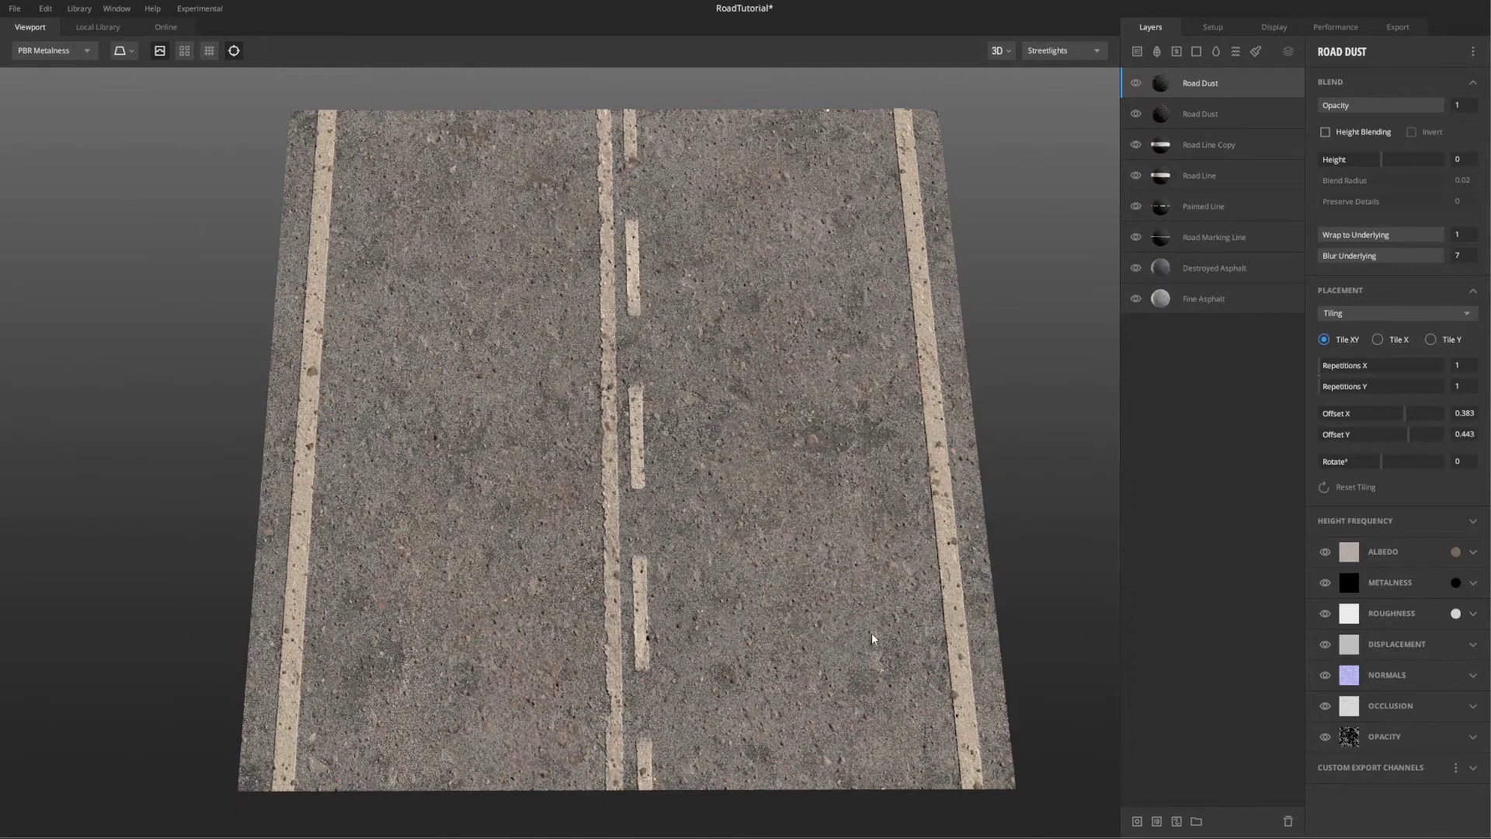
Step: Height-blend the top Road Dust with Height 1.692, Wrap to Underlying 0.557 and Blur Underlying 5, and add a paint mask to it
left_click_drag(876, 636, 789, 545, "alt")
scroll(790, 545, "up", 5)
left_click(1325, 132)
left_click_drag(1434, 255, 1408, 256)
left_click(1200, 83)
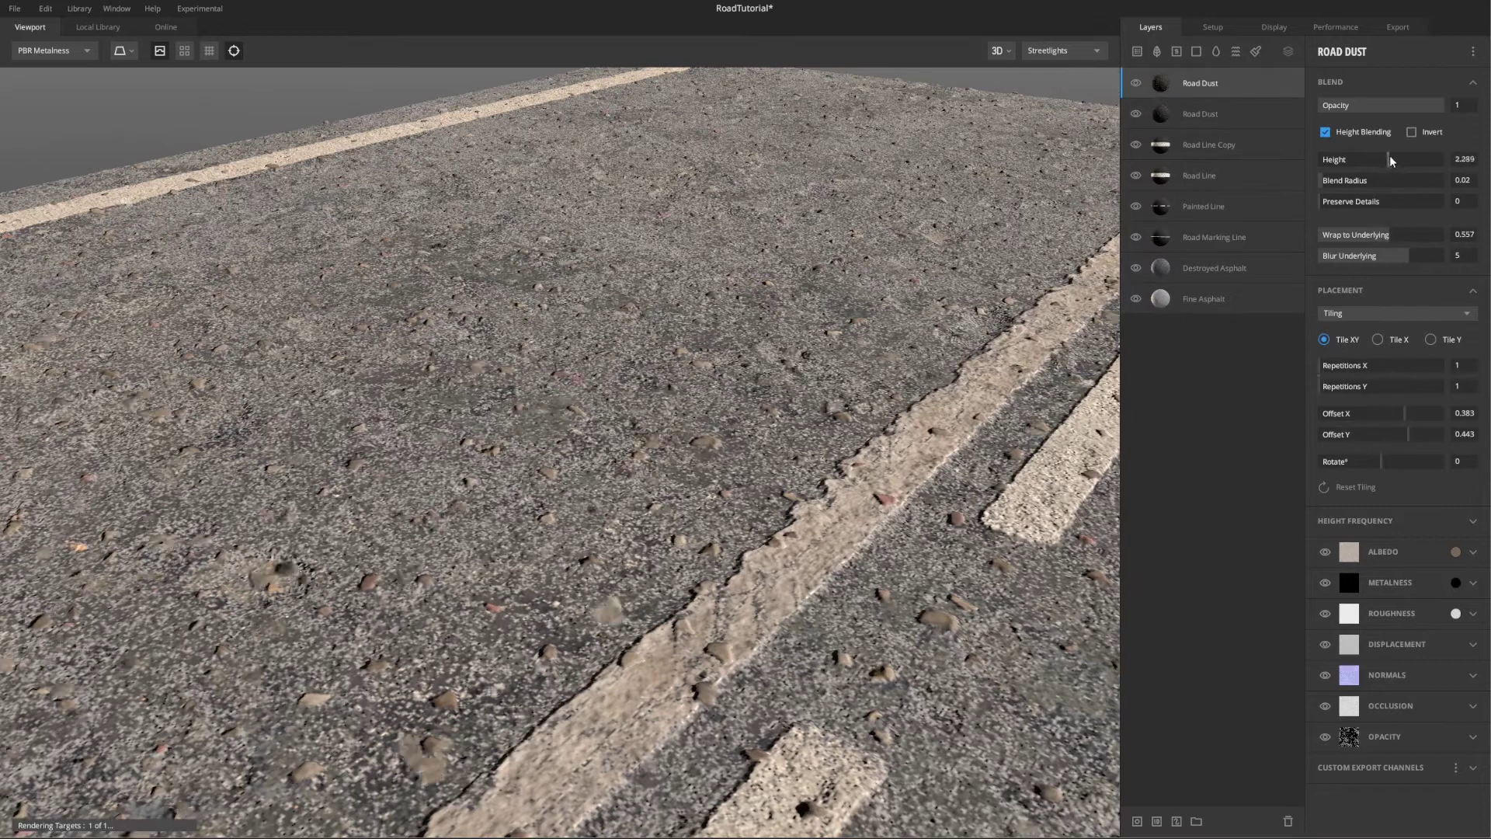
key("alt+t")
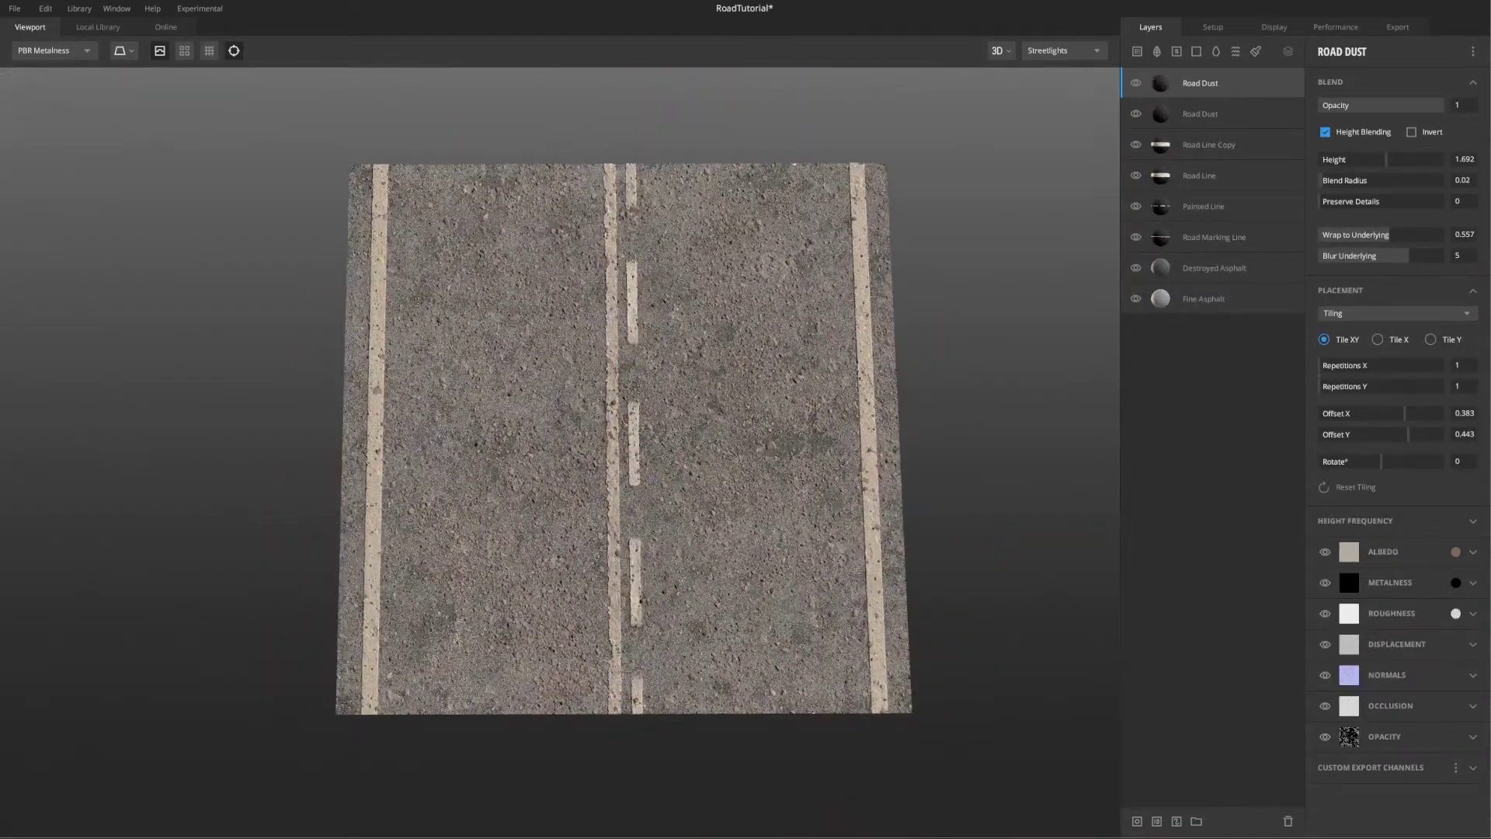
left_click(1177, 821)
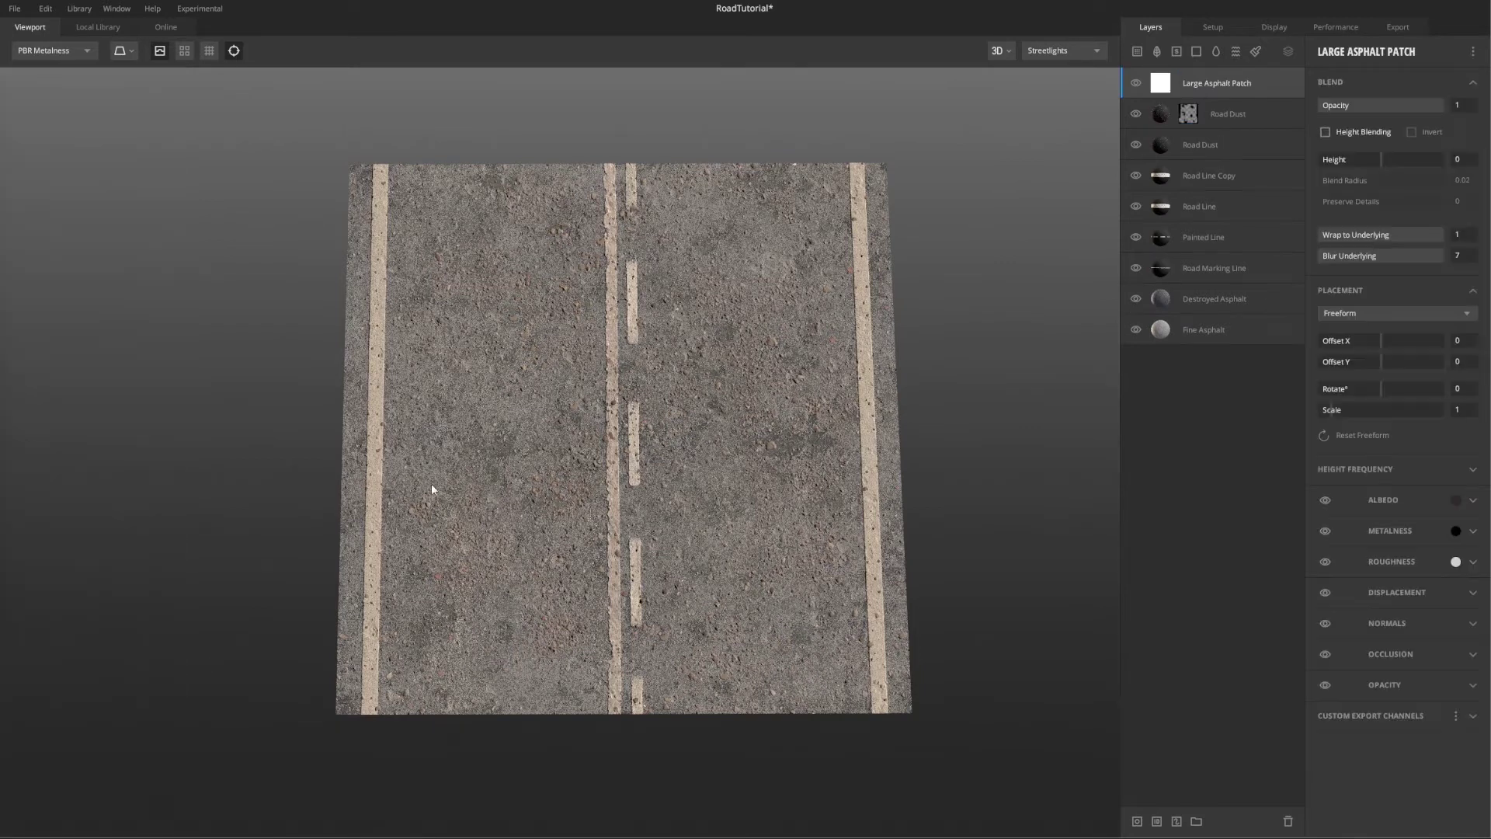
Step: Place the Large Asphalt Patch in the lane beside the dashed line with Rotate 90, Offset X 0.224 and Scale 0.851
left_click(1461, 393)
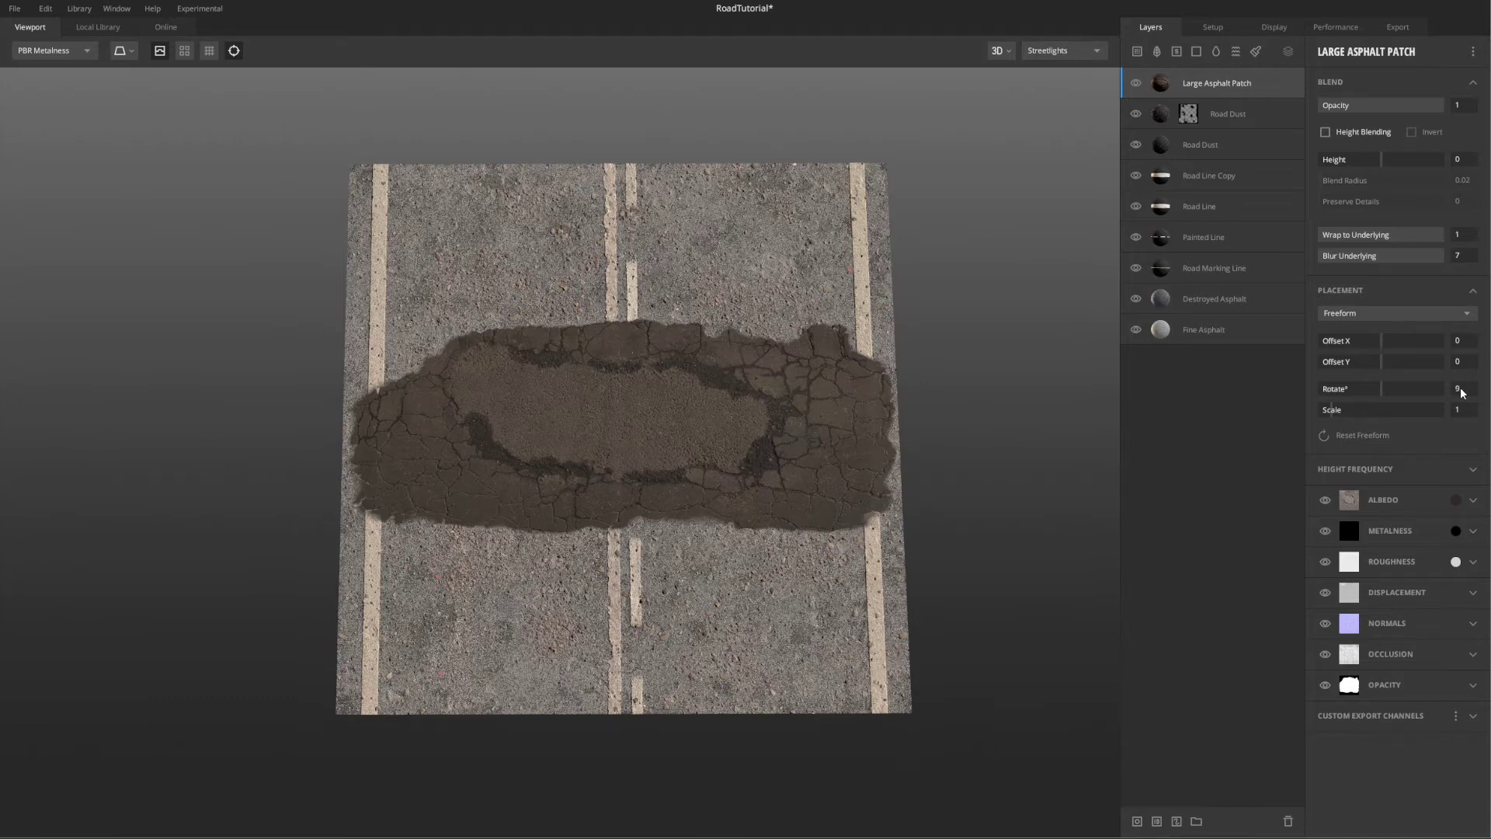
type("90")
key("Return")
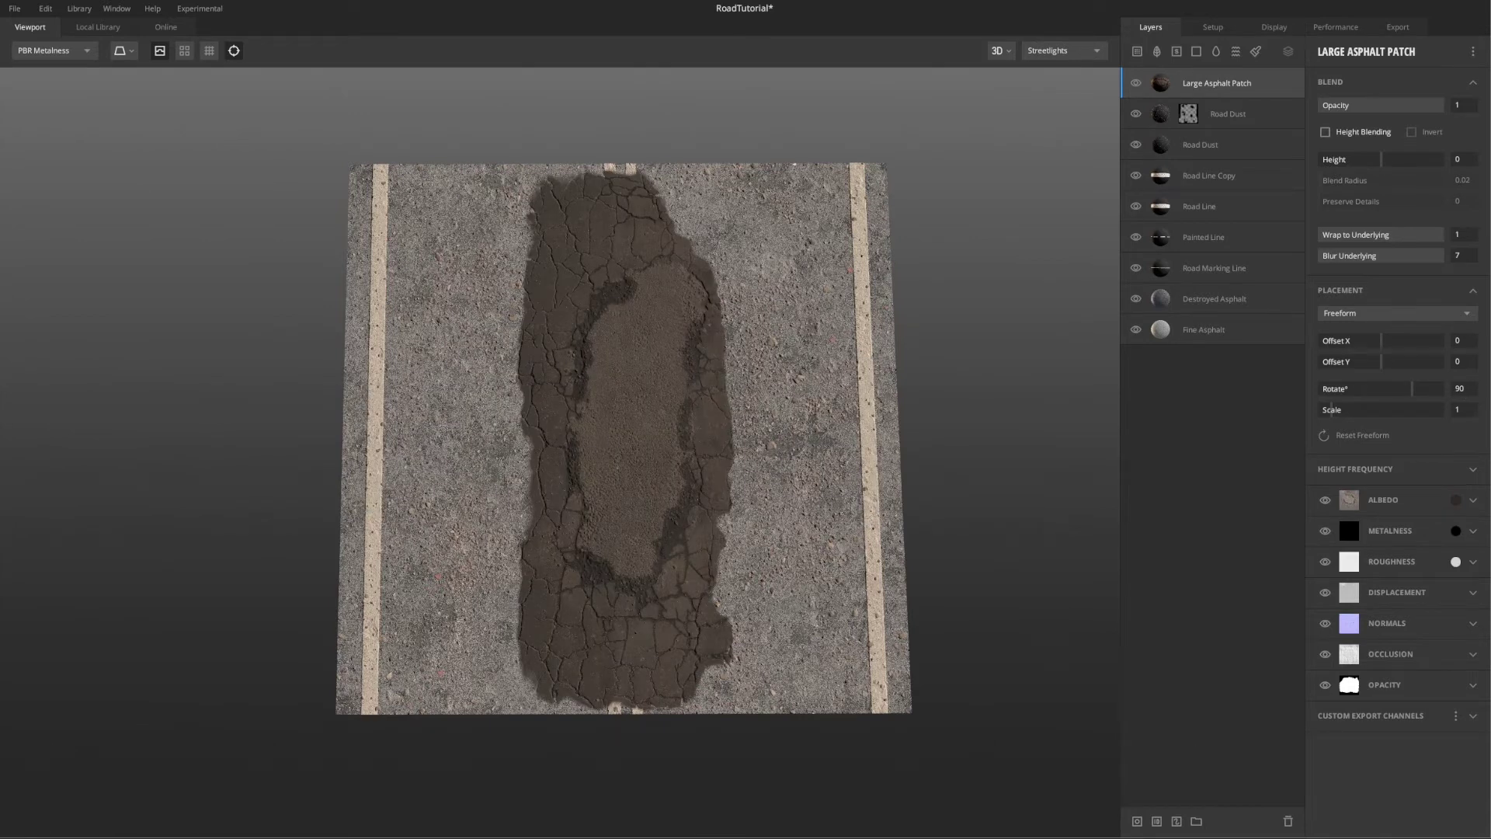
left_click_drag(1380, 360, 1395, 342)
key("ctrl+z")
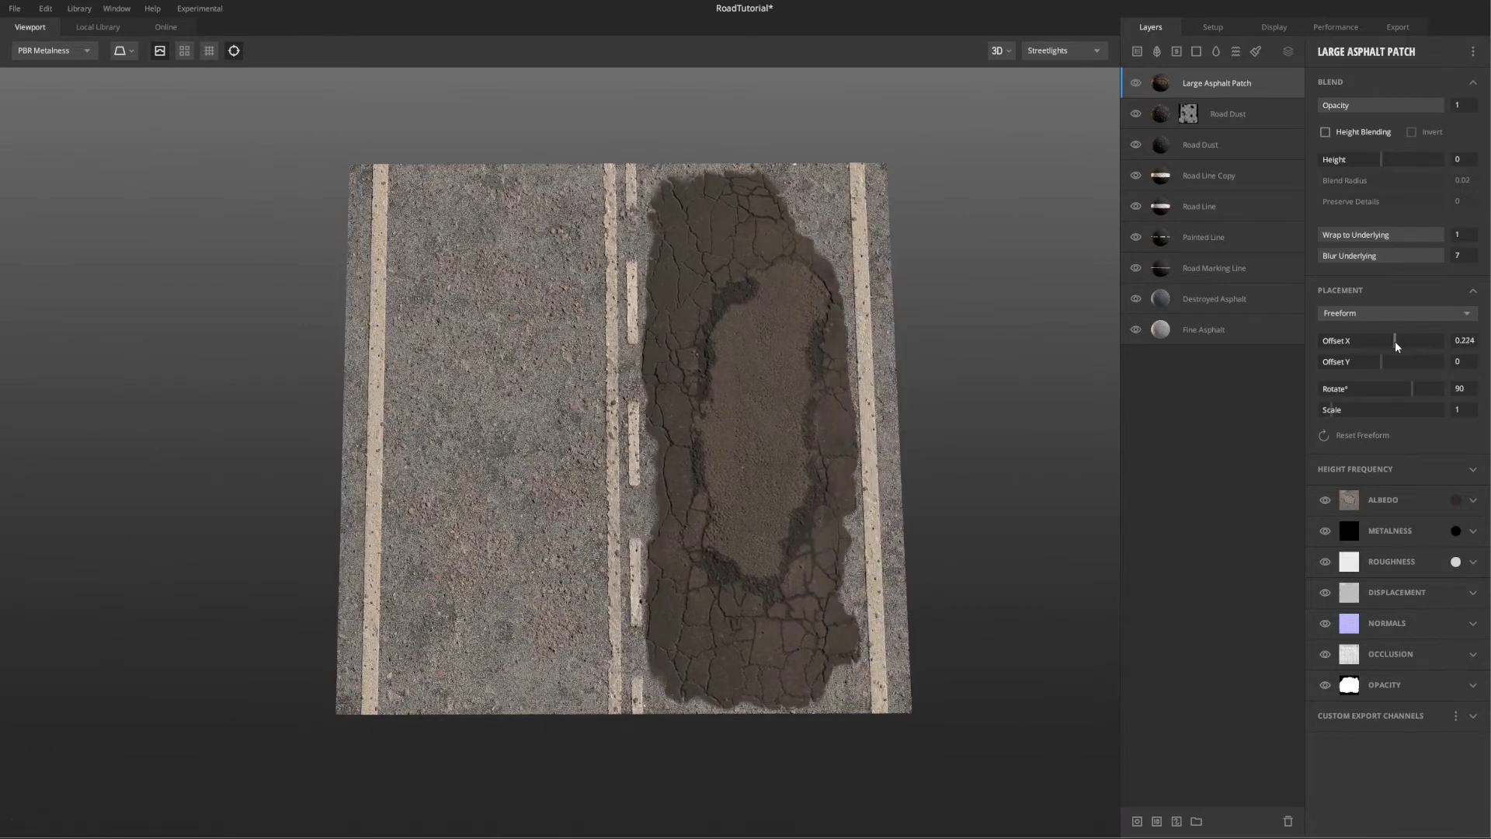
left_click(1329, 410)
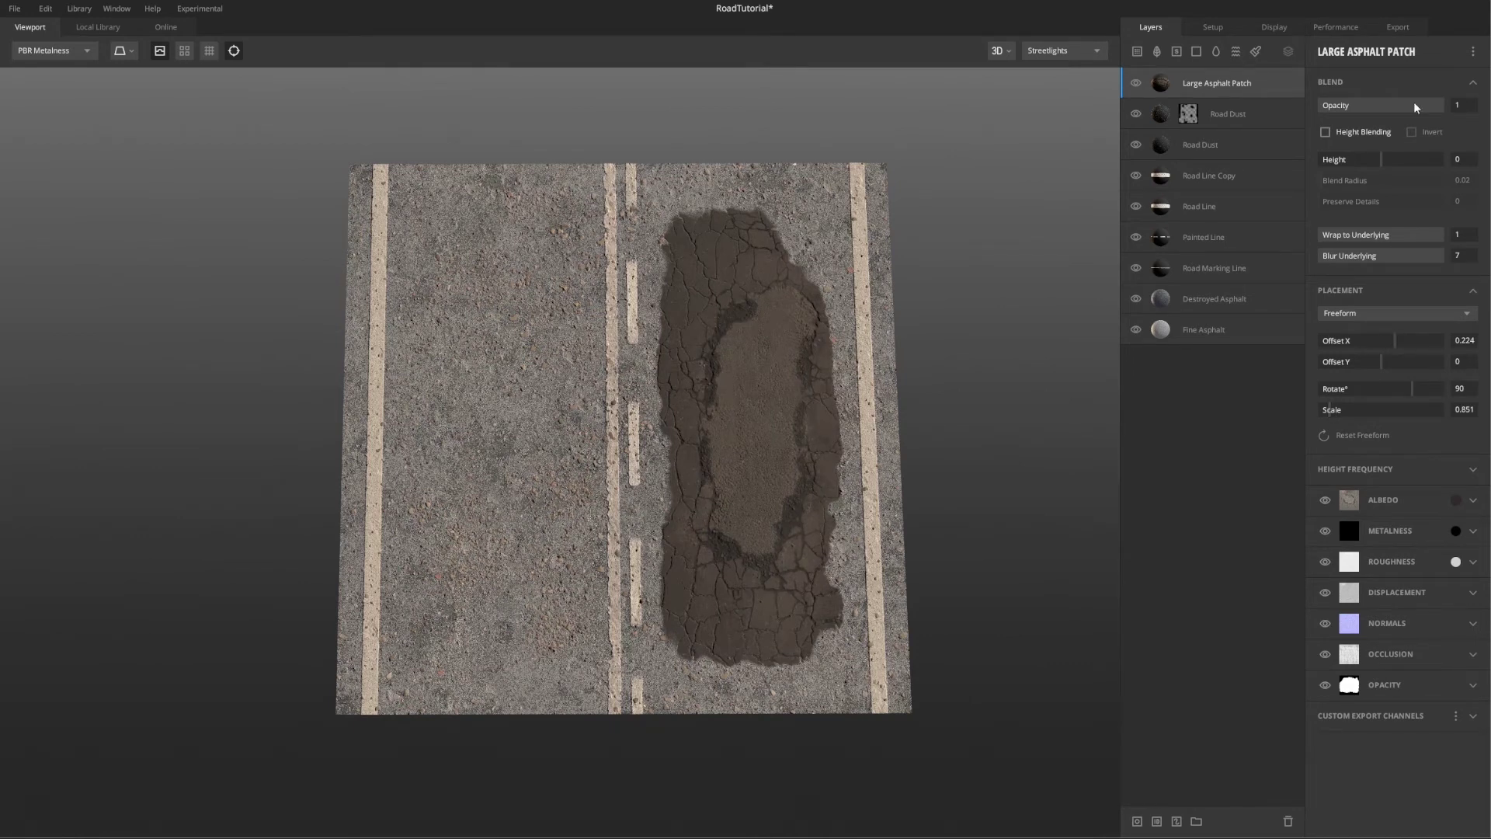
Step: Change the Large Asphalt Patch's albedo colour to a neutral grey, hex 737373
left_click(1455, 500)
left_click_drag(582, 411, 575, 441)
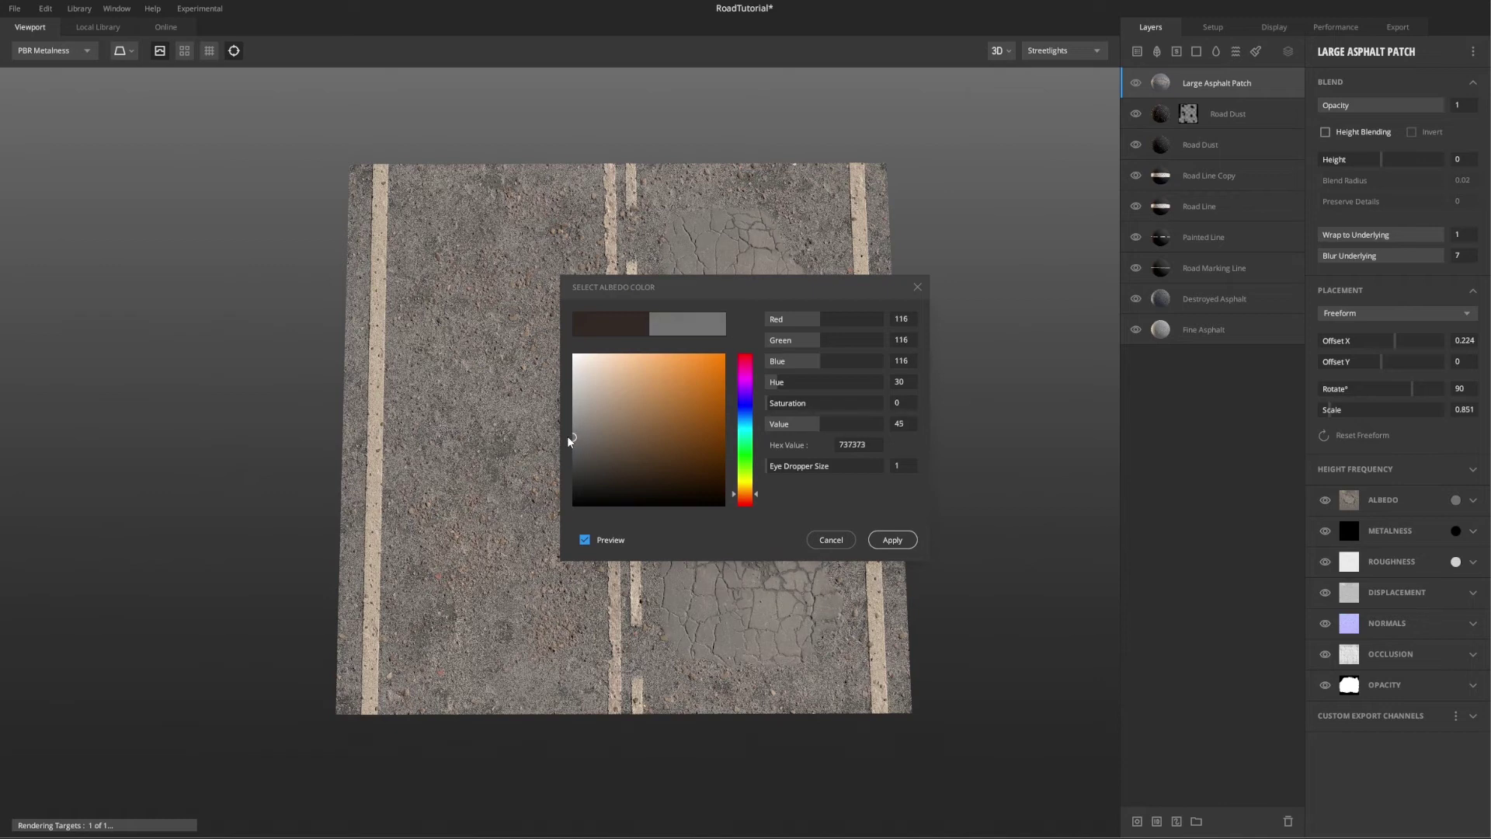
left_click(893, 540)
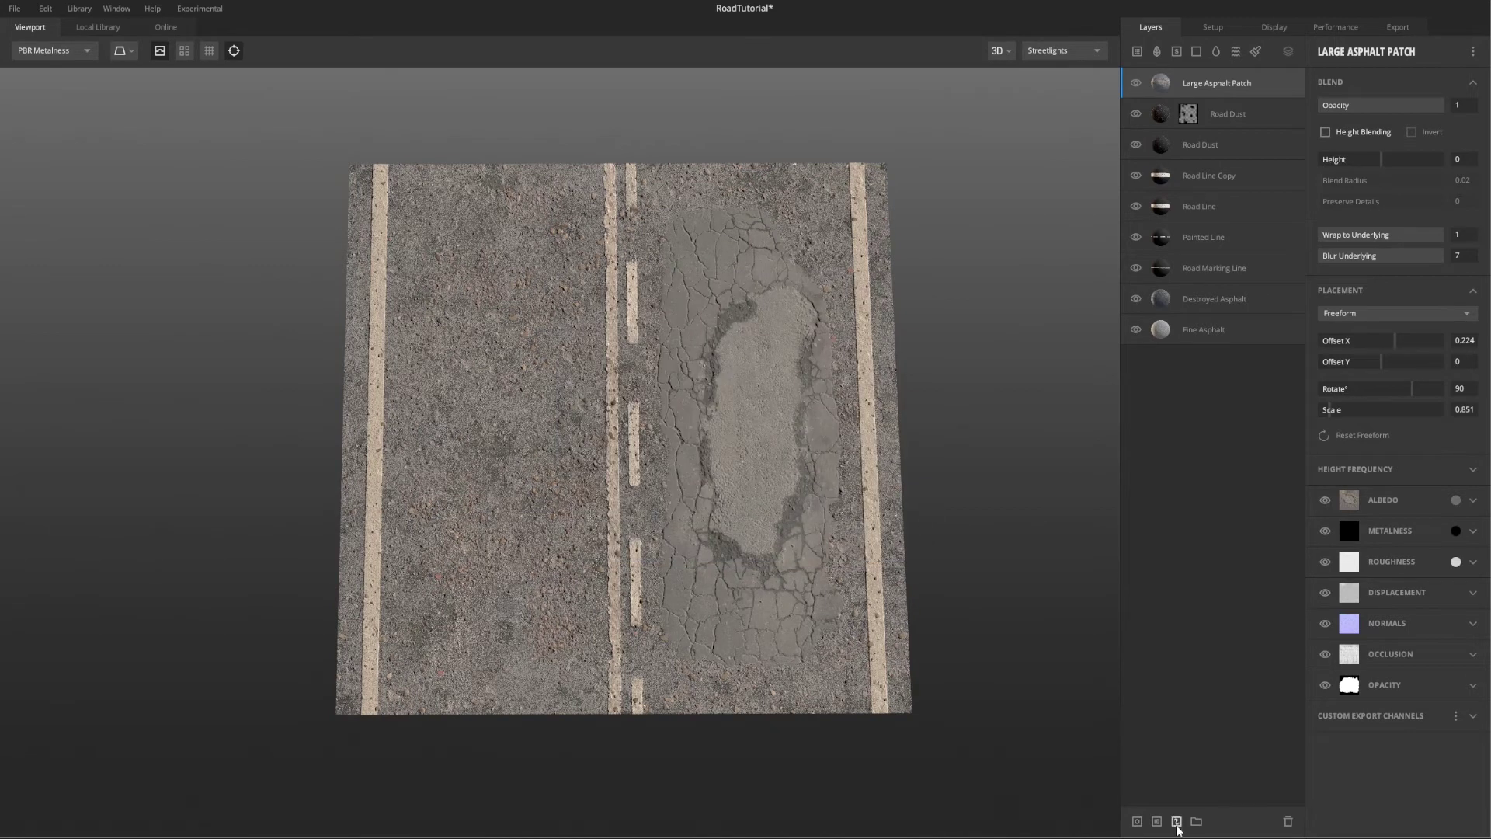
Step: Height-blend the Large Asphalt Patch into the road with Height 7.065, Blend Radius 1, Preserve Details 10 and Wrap to Underlying 1
left_click_drag(756, 479, 836, 473, "alt")
scroll(836, 473, "up", 3)
middle_click_drag(836, 473, 570, 351, "shift")
left_click(1325, 131)
left_click_drag(1337, 182, 1488, 189)
left_click_drag(1367, 159, 1403, 143)
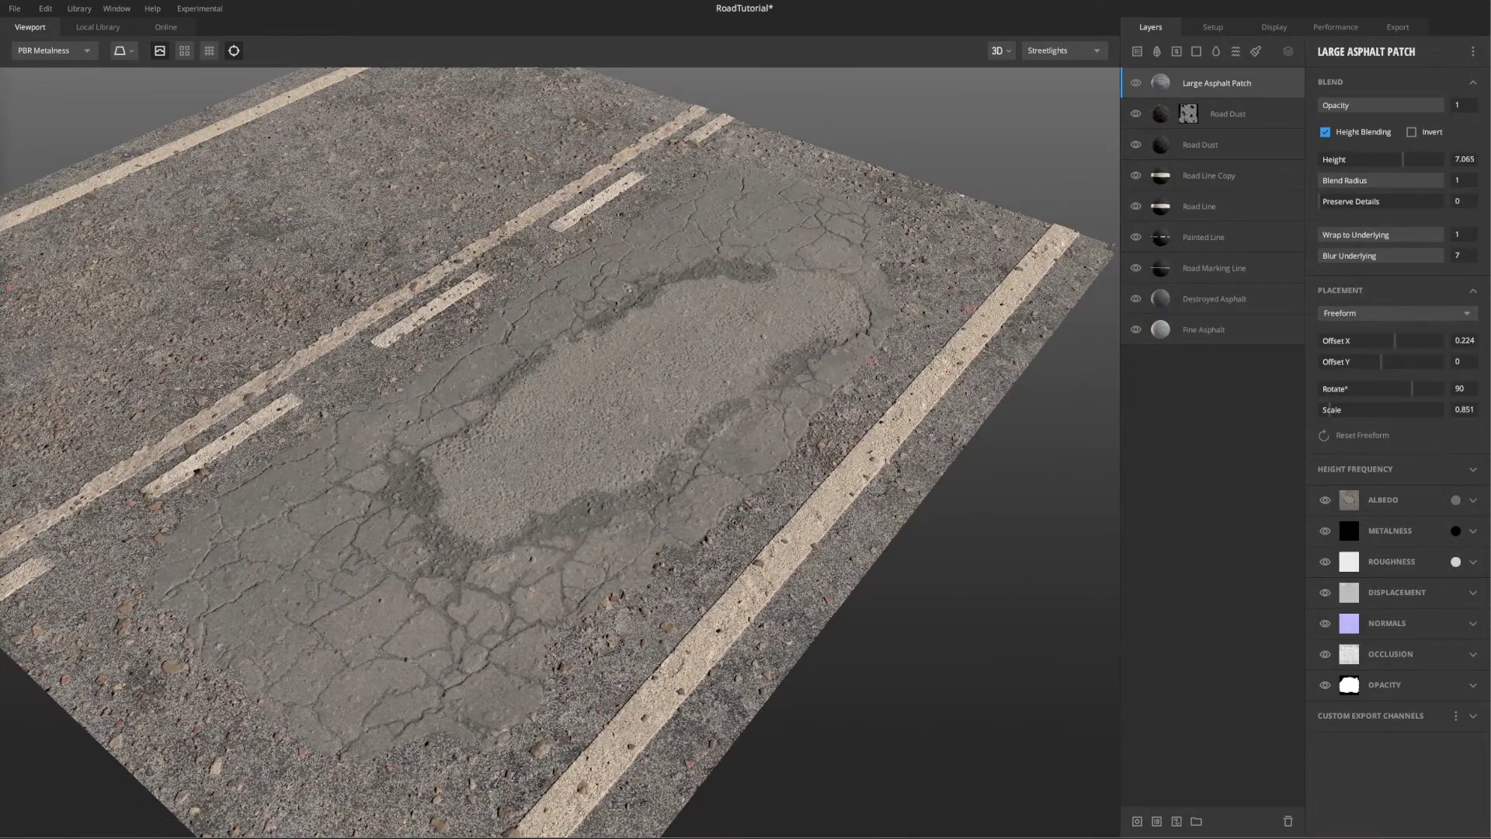
left_click_drag(1359, 201, 1422, 231)
left_click(1466, 237)
type("0")
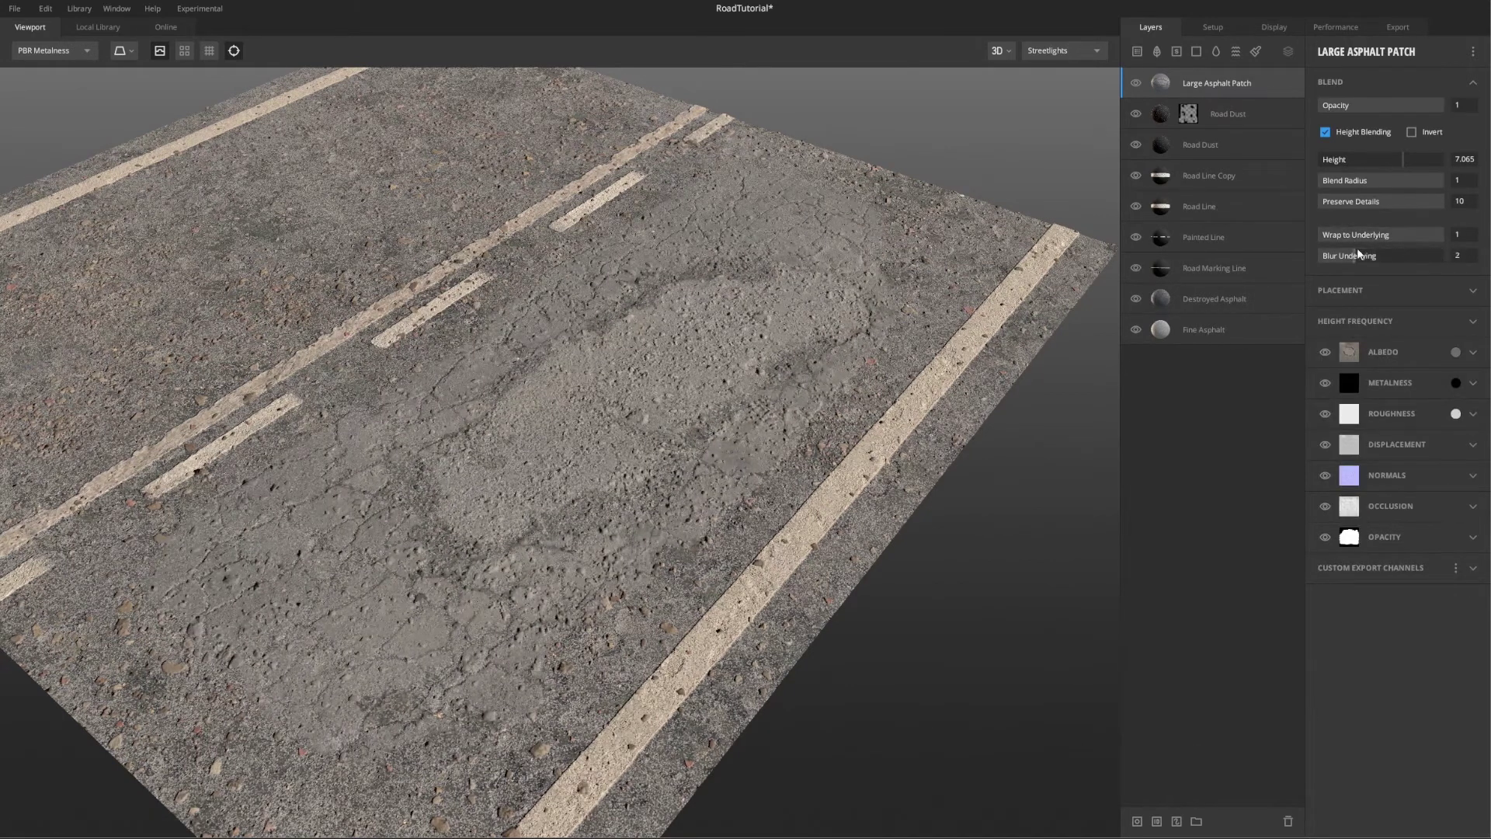
Step: Set the Large Asphalt Patch's Blur Underlying to 0 and check the blend up close
left_click_drag(1377, 254, 1314, 240)
scroll(437, 466, "up", 5)
left_click_drag(426, 599, 466, 438, "alt")
scroll(437, 458, "down", 5)
left_click_drag(1391, 256, 1318, 256)
left_click_drag(413, 429, 422, 472, "alt")
scroll(422, 472, "down", 4)
left_click_drag(534, 473, 564, 470, "alt")
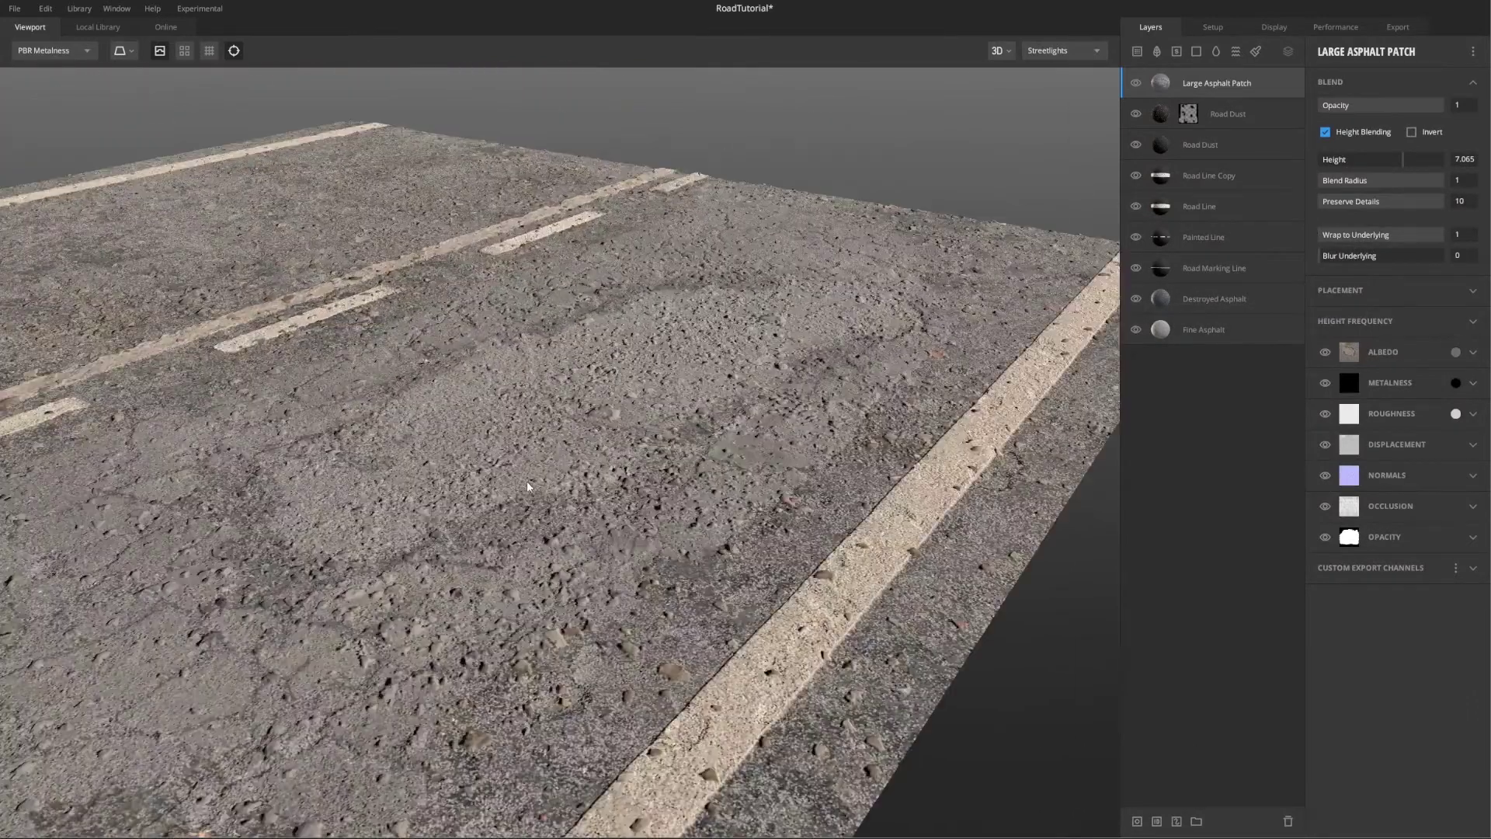
mouse_move(1344, 256)
left_mouse_down()
mouse_move(1433, 260)
mouse_move(1318, 257)
left_mouse_up()
Step: Set the Large Asphalt Patch's Blend Radius to 0.701, keeping Preserve Details at 10
left_click_drag(1373, 186, 1488, 199)
left_click(1334, 180)
left_click_drag(1374, 198, 1404, 198)
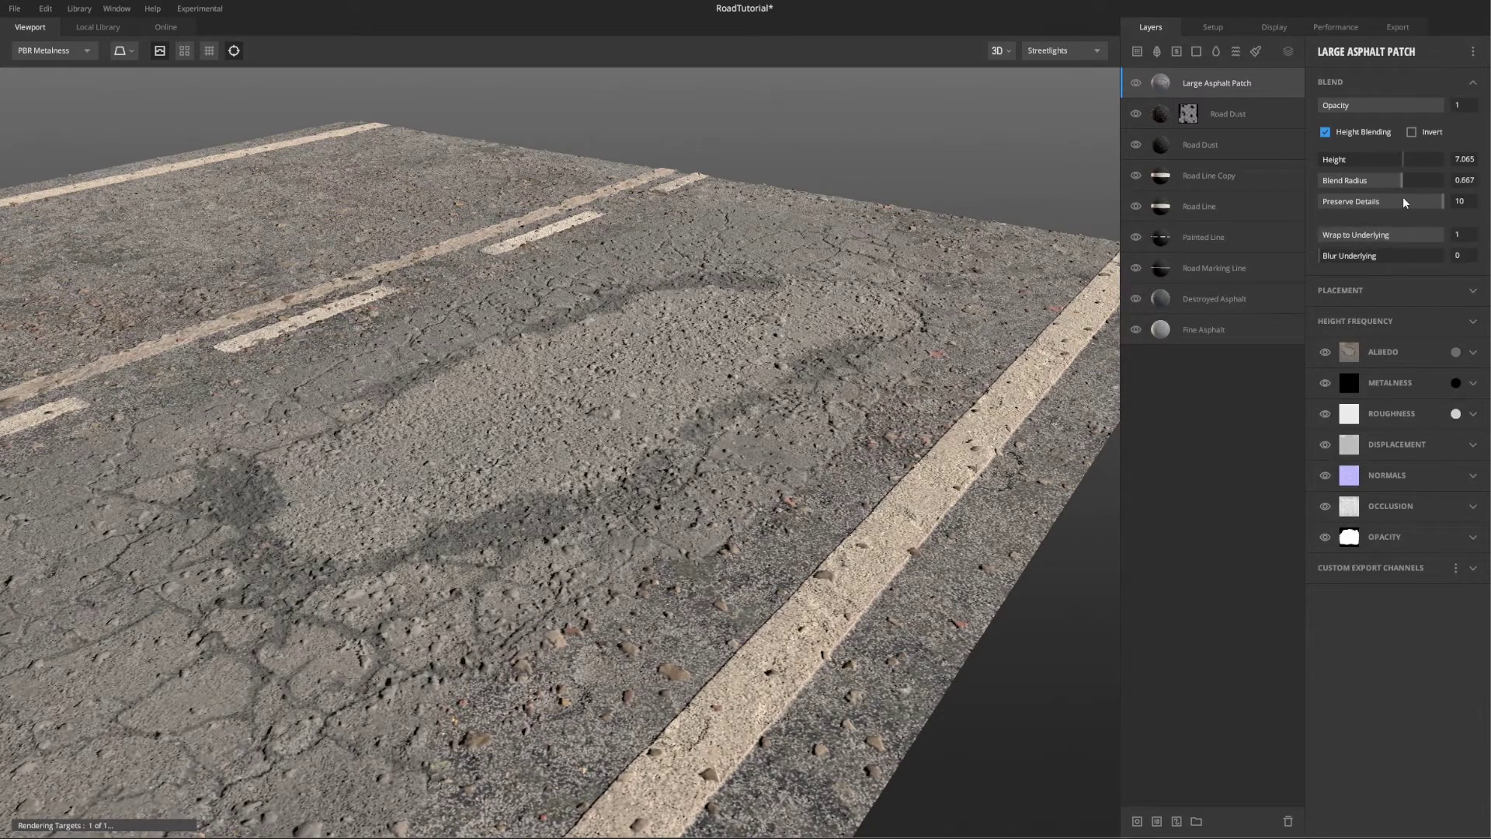
Step: Add a paint mask to the Large Asphalt Patch and paint out its edge along the dashed line
left_click_drag(373, 404, 479, 535, "alt")
scroll(479, 534, "down", 5)
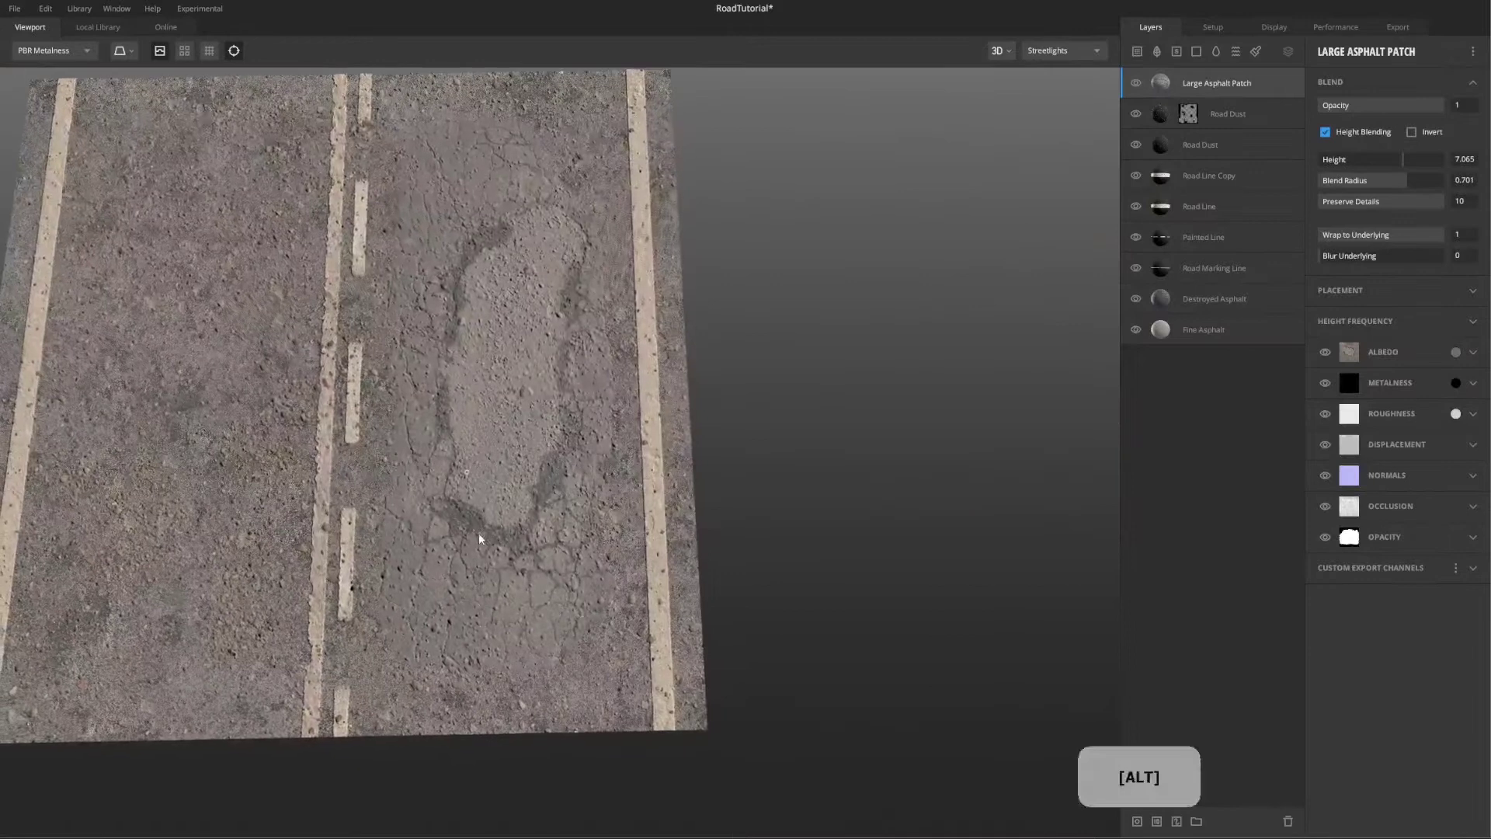
left_click(1176, 821)
mouse_move(481, 643)
left_mouse_down()
mouse_move(393, 609)
mouse_move(386, 562)
mouse_move(503, 669)
mouse_move(617, 627)
mouse_move(575, 533)
mouse_move(619, 421)
mouse_move(622, 250)
mouse_move(416, 130)
mouse_move(546, 170)
mouse_move(380, 403)
left_mouse_up()
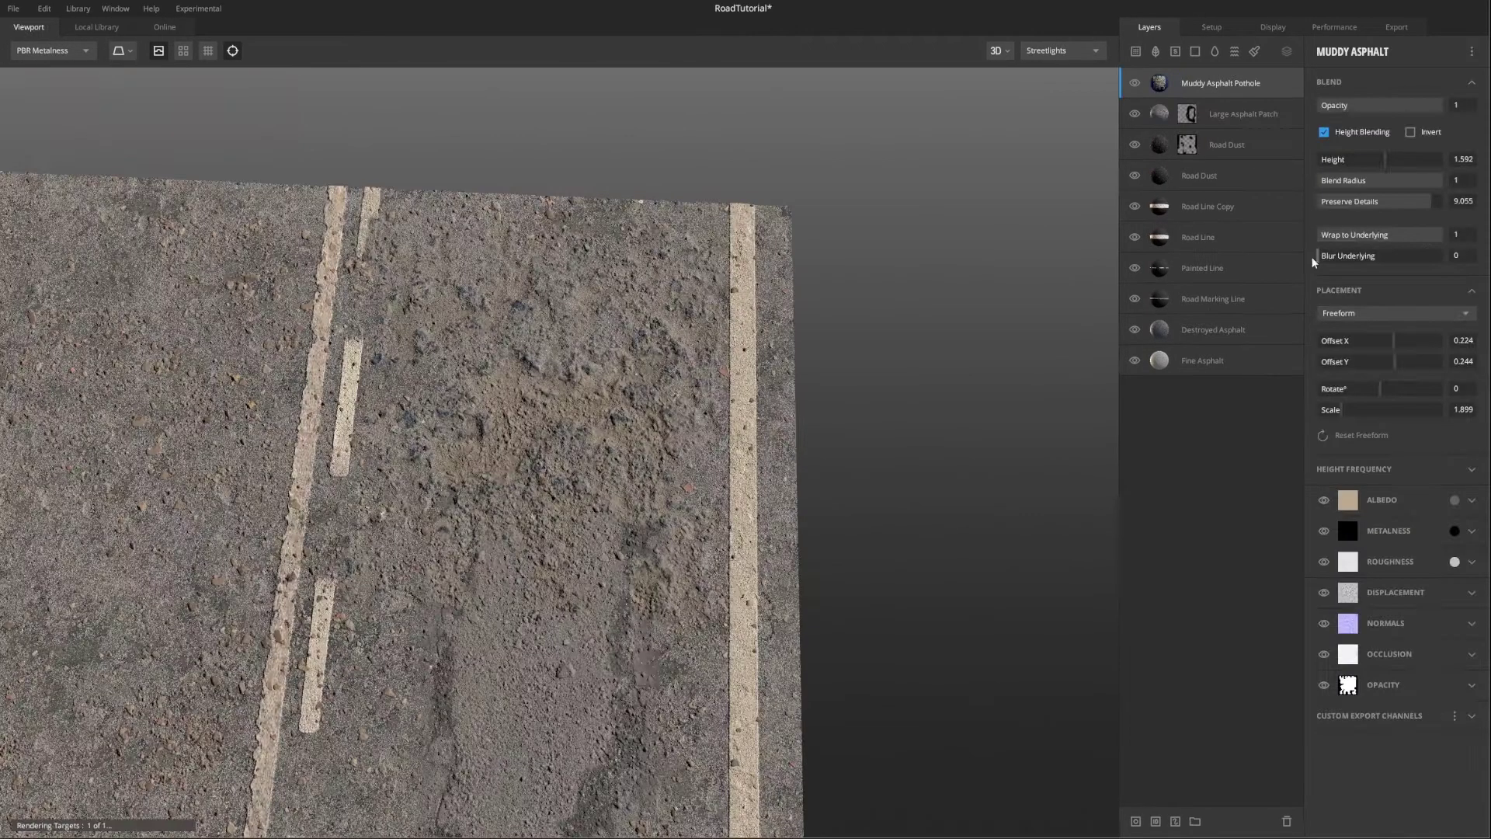
Step: Set the Muddy Asphalt Pothole's Preserve Details to 0 and Blend Radius to 0.169
mouse_move(1363, 195)
left_mouse_down()
mouse_move(1288, 194)
mouse_move(1342, 189)
left_mouse_up()
left_click_drag(1387, 200, 1368, 210)
left_click_drag(684, 419, 636, 404, "alt")
right_click_drag(637, 403, 619, 273, "alt")
middle_click_drag(619, 273, 644, 423, "alt")
left_click_drag(1362, 200, 1335, 185)
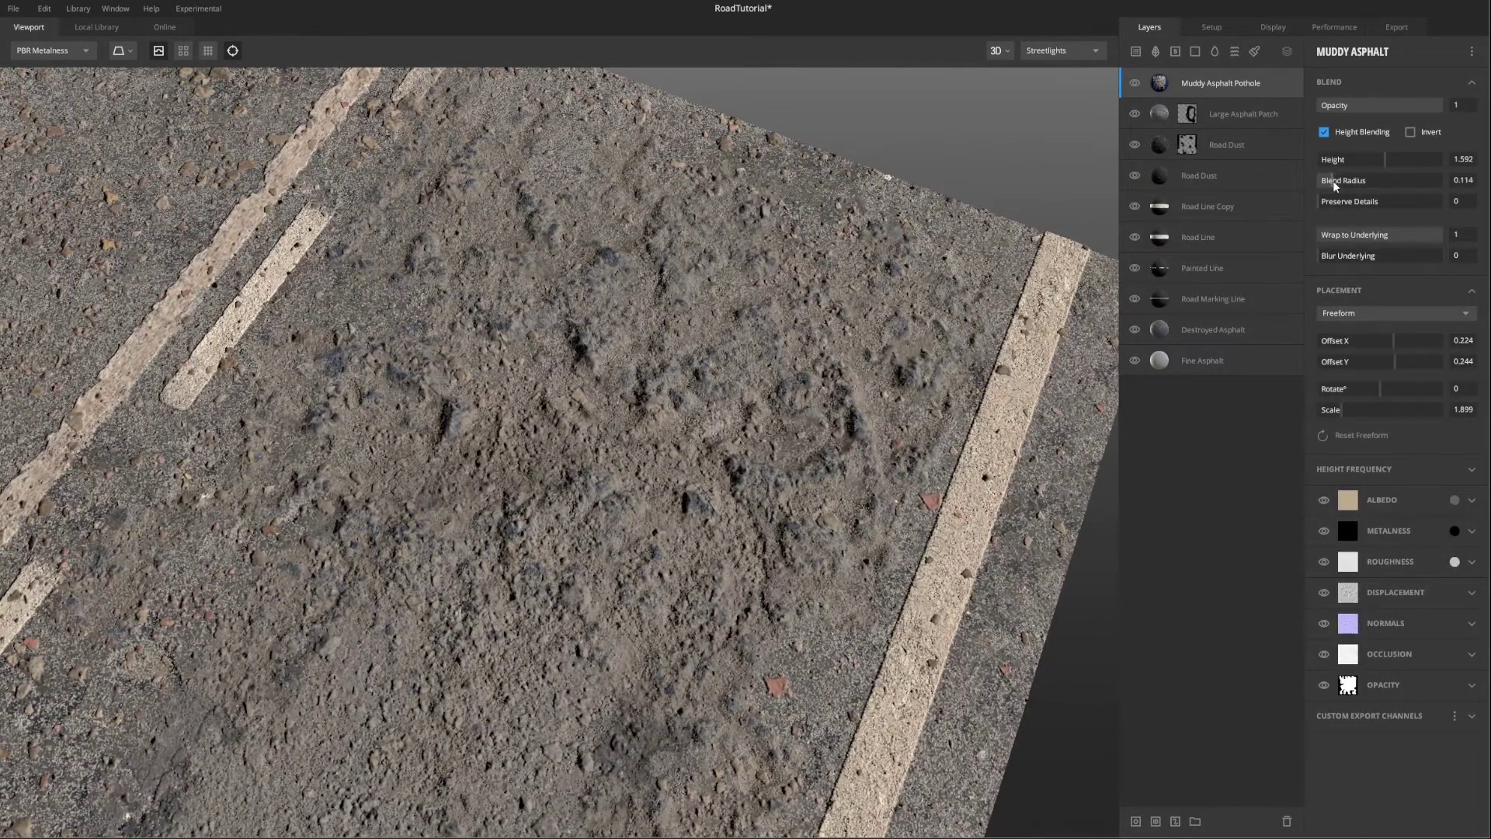
Step: Set the liquid layer's surface Threshold to 1.16 and change its albedo to a lighter tan
scroll(875, 355, "down", 5)
left_click_drag(478, 495, 556, 519, "alt")
left_click_drag(1337, 242, 1392, 243)
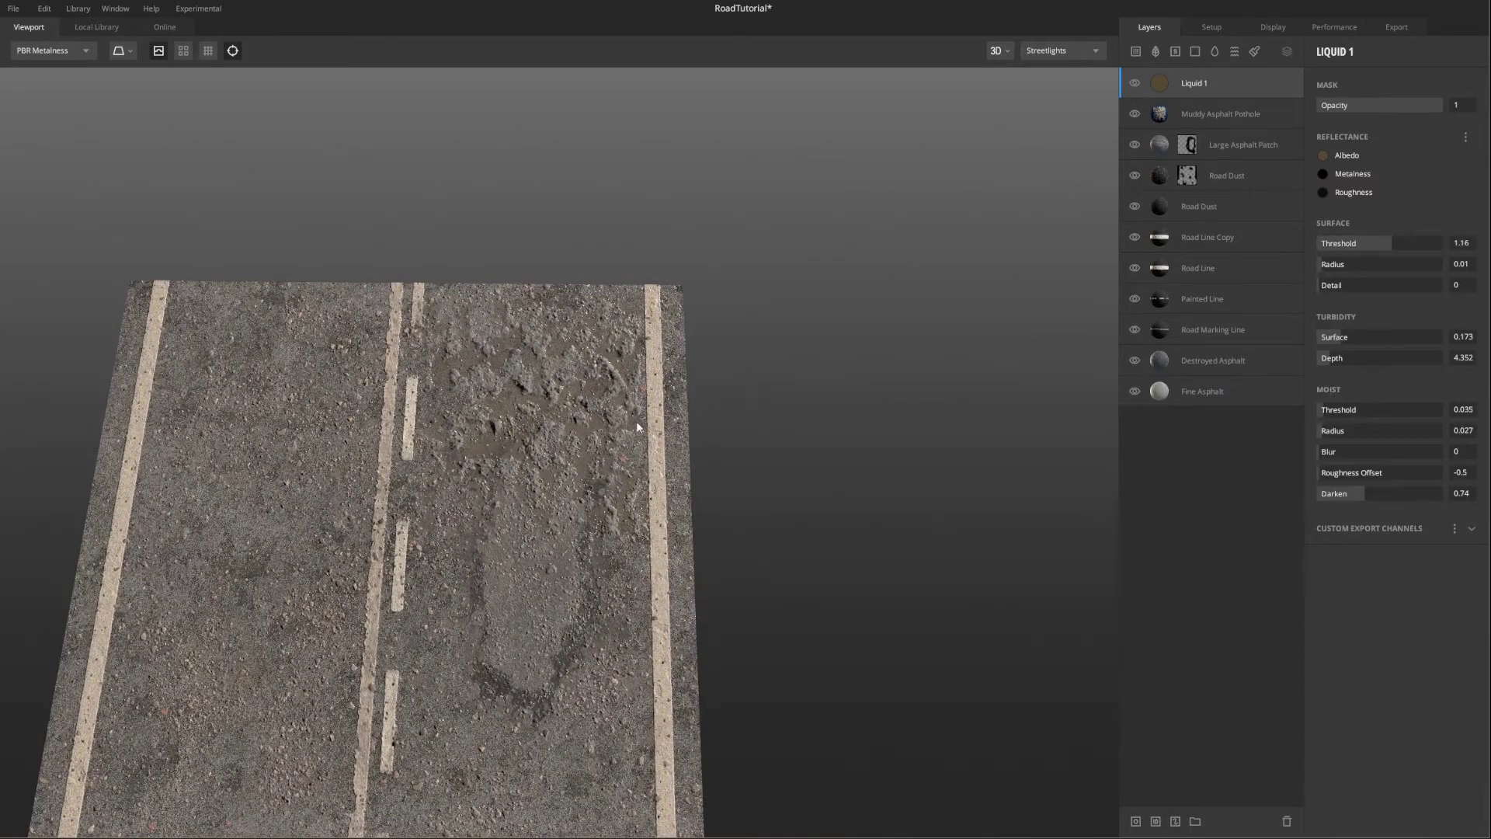
left_click(1345, 153)
left_click_drag(622, 441, 602, 406)
left_click(890, 540)
left_click_drag(537, 519, 598, 508, "alt")
Step: Set the Muddy Asphalt Pothole's Height to 1.493, Scale to 2.495 and Offset Y to 0.194
left_click(1274, 114)
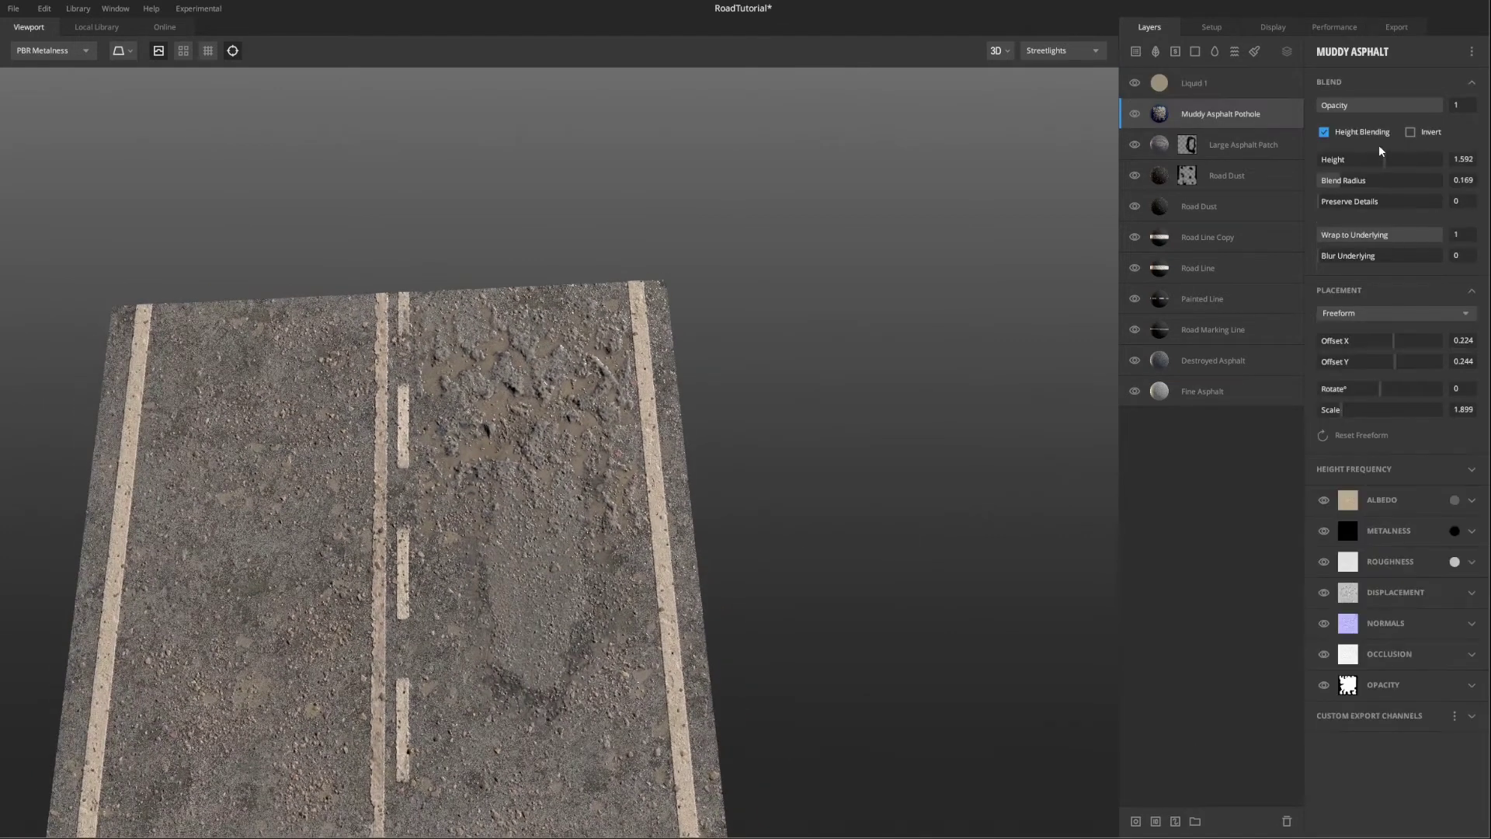
left_click_drag(1383, 162, 1384, 164)
left_click_drag(481, 423, 448, 525, "alt")
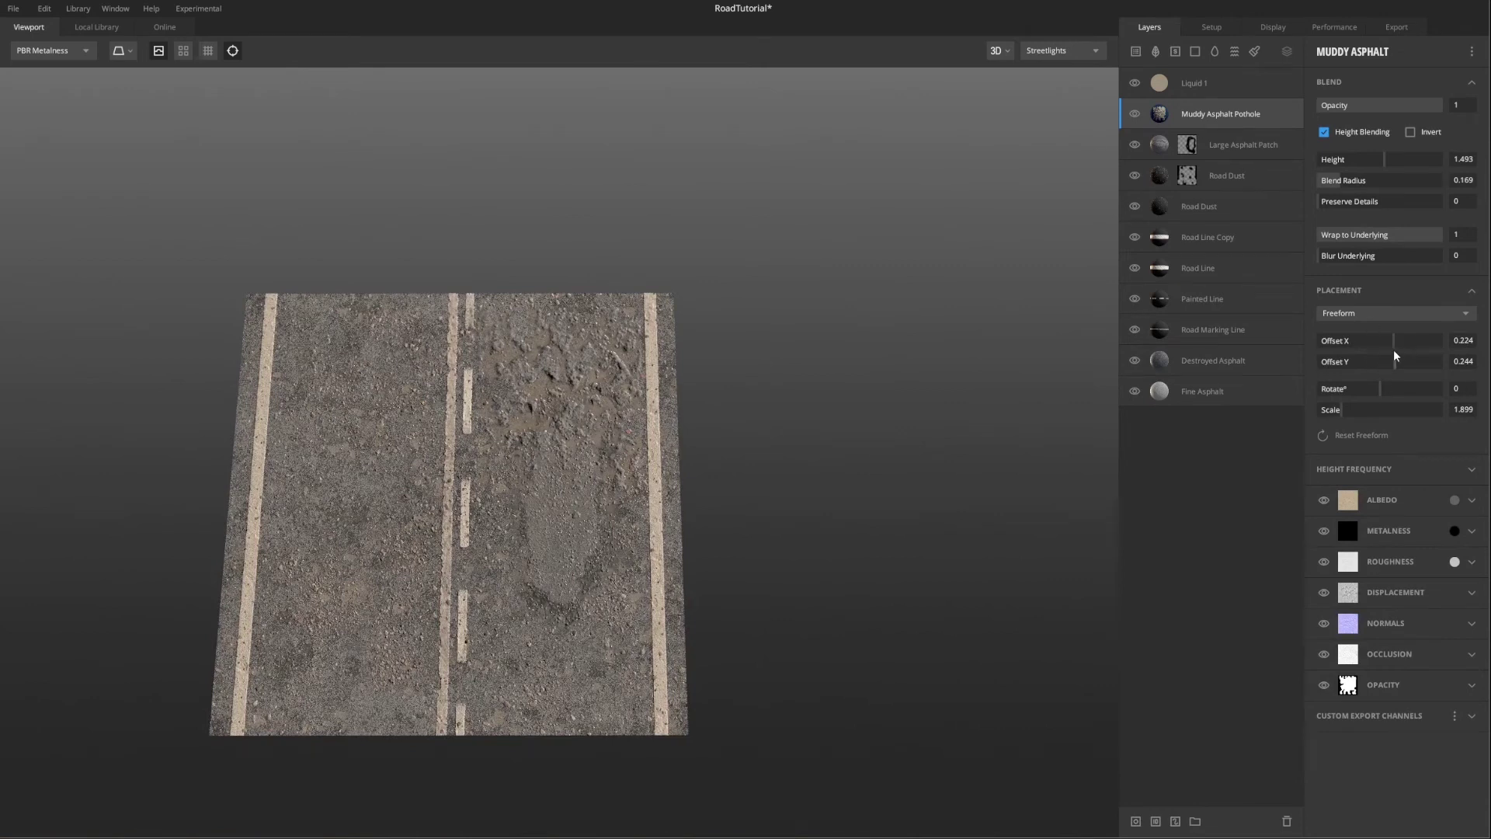
left_click_drag(1341, 407, 1356, 409)
left_click_drag(1394, 357, 1393, 357)
Step: Add a paint mask to the Muddy Asphalt Pothole and paint out the mud along the centre line and outer road edge
scroll(589, 449, "up", 3)
left_click(1135, 821)
left_click_drag(392, 310, 352, 625)
mouse_move(738, 227)
left_mouse_down()
mouse_move(762, 266)
mouse_move(743, 236)
left_mouse_up()
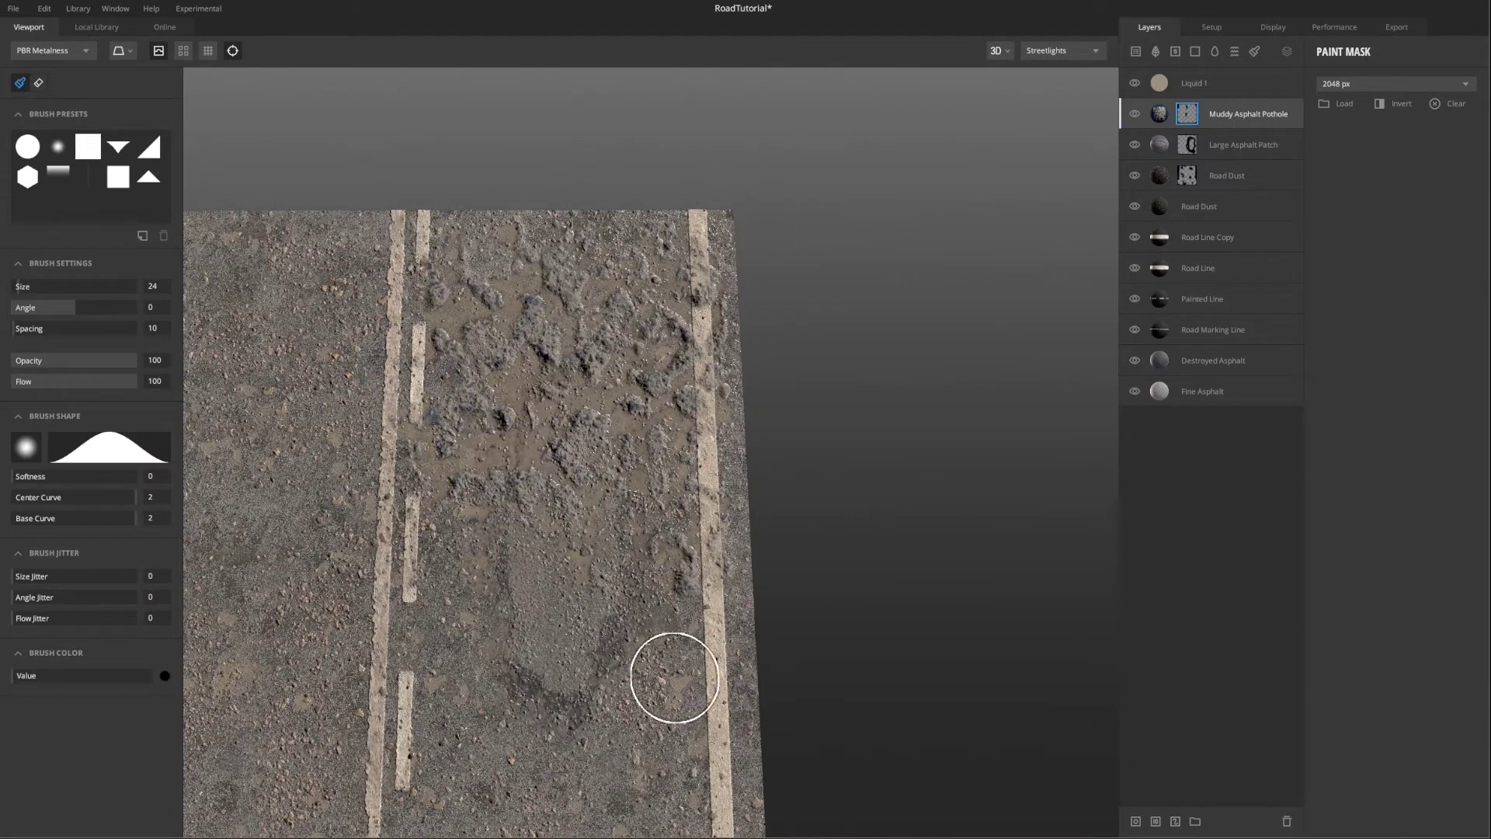
scroll(679, 659, "down", 3)
Step: Blend the Muddy Asphalt Pothole with Height 1.891, Blend Radius 1, Preserve Details 0, Wrap to Underlying 1 and Blur Underlying 7
left_click(1163, 118)
left_click_drag(1384, 159, 1385, 159)
left_click_drag(1385, 180, 1442, 180)
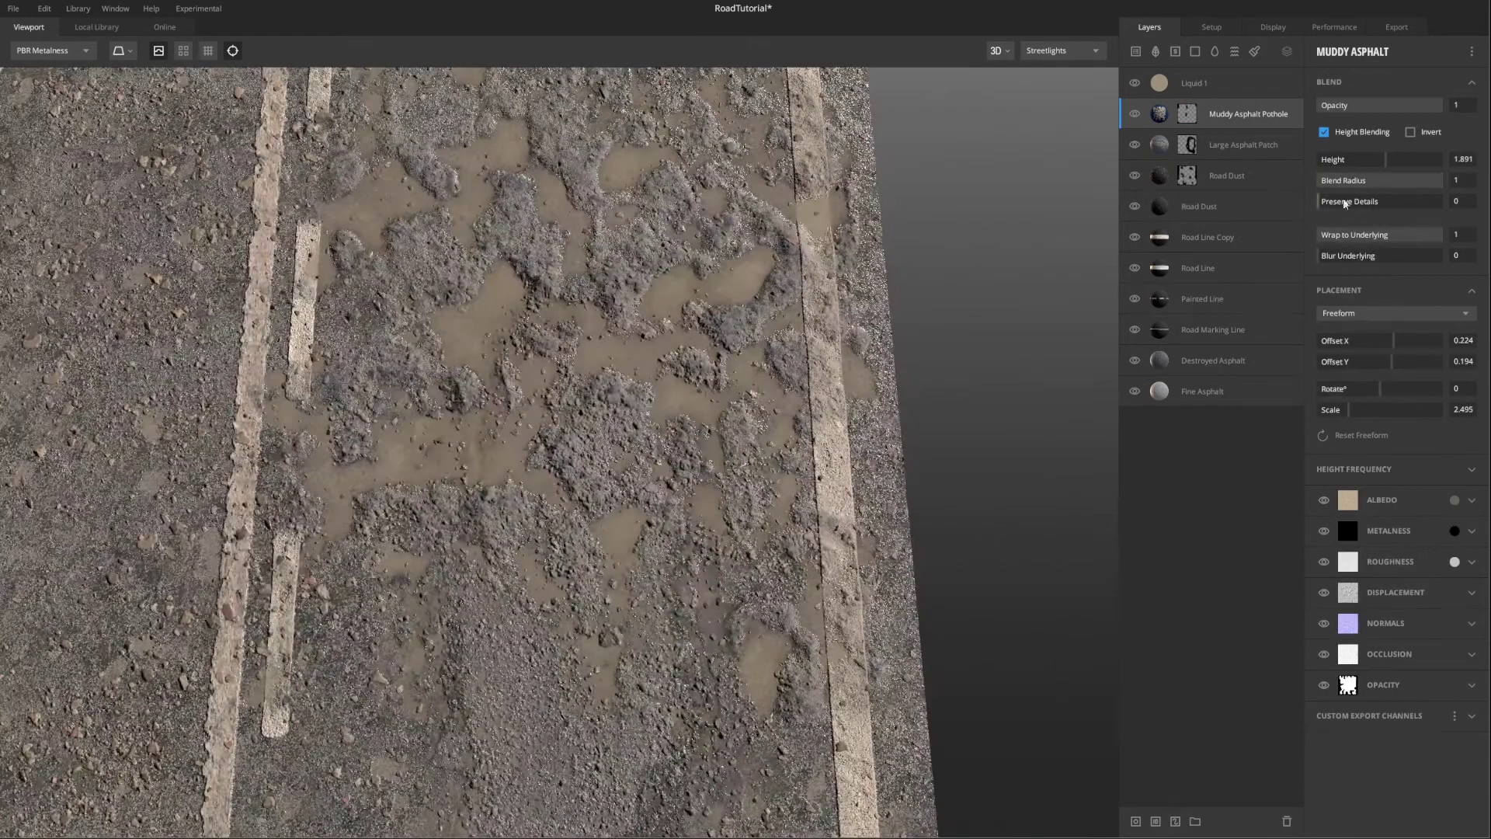
left_click_drag(1344, 184, 1442, 184)
left_click_drag(1359, 201, 1285, 207)
left_click_drag(1367, 234, 1442, 257)
Step: Add the Concrete Crack from the local library above the mud, with Offset X 0.264, Offset Y 0.289 and Rotate 86.86
right_click_drag(528, 357, 667, 483, "alt")
left_click(94, 26)
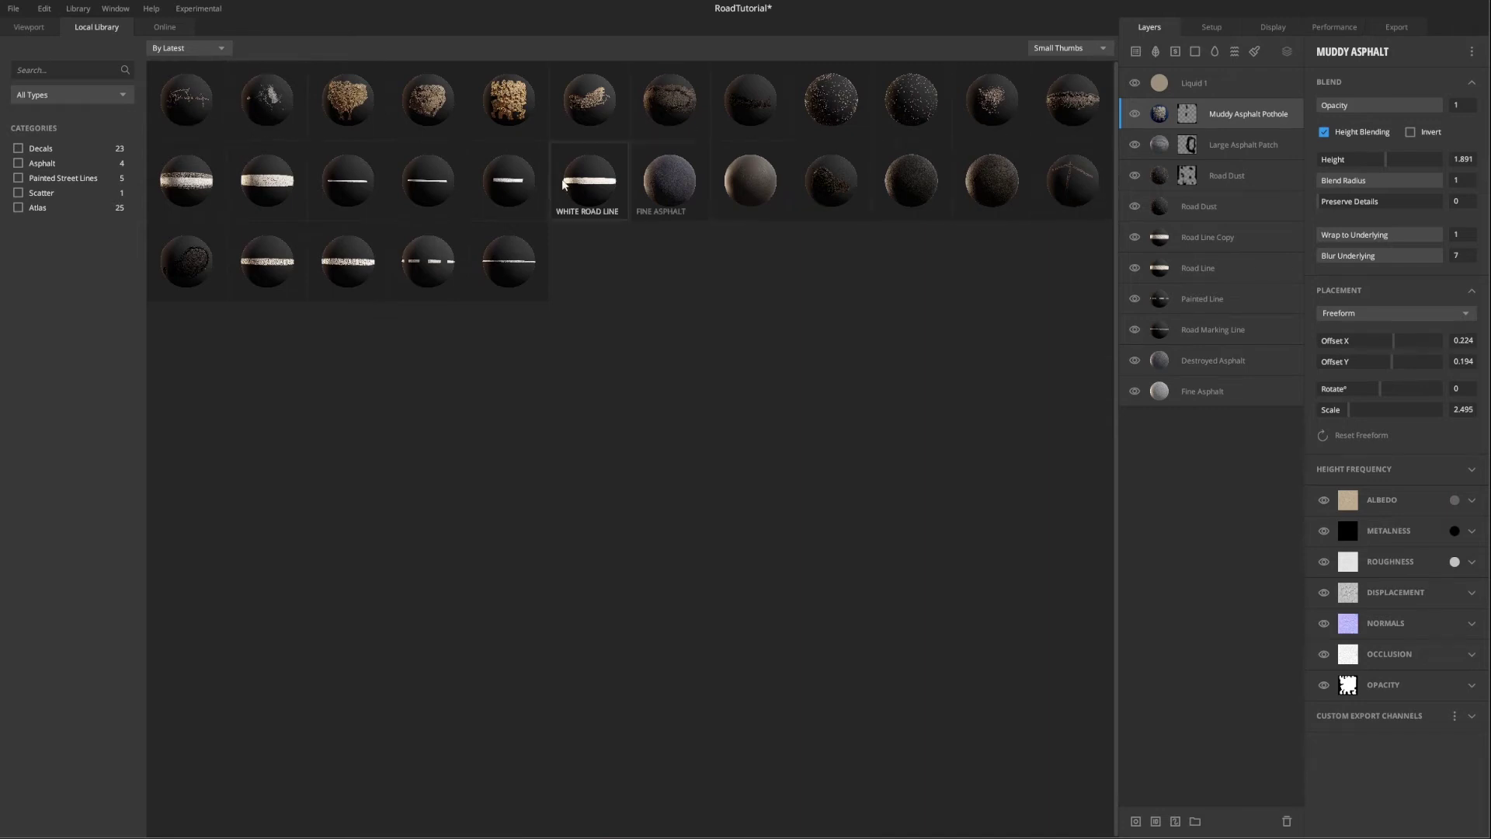
left_click(668, 180)
left_click_drag(1388, 388, 1397, 359)
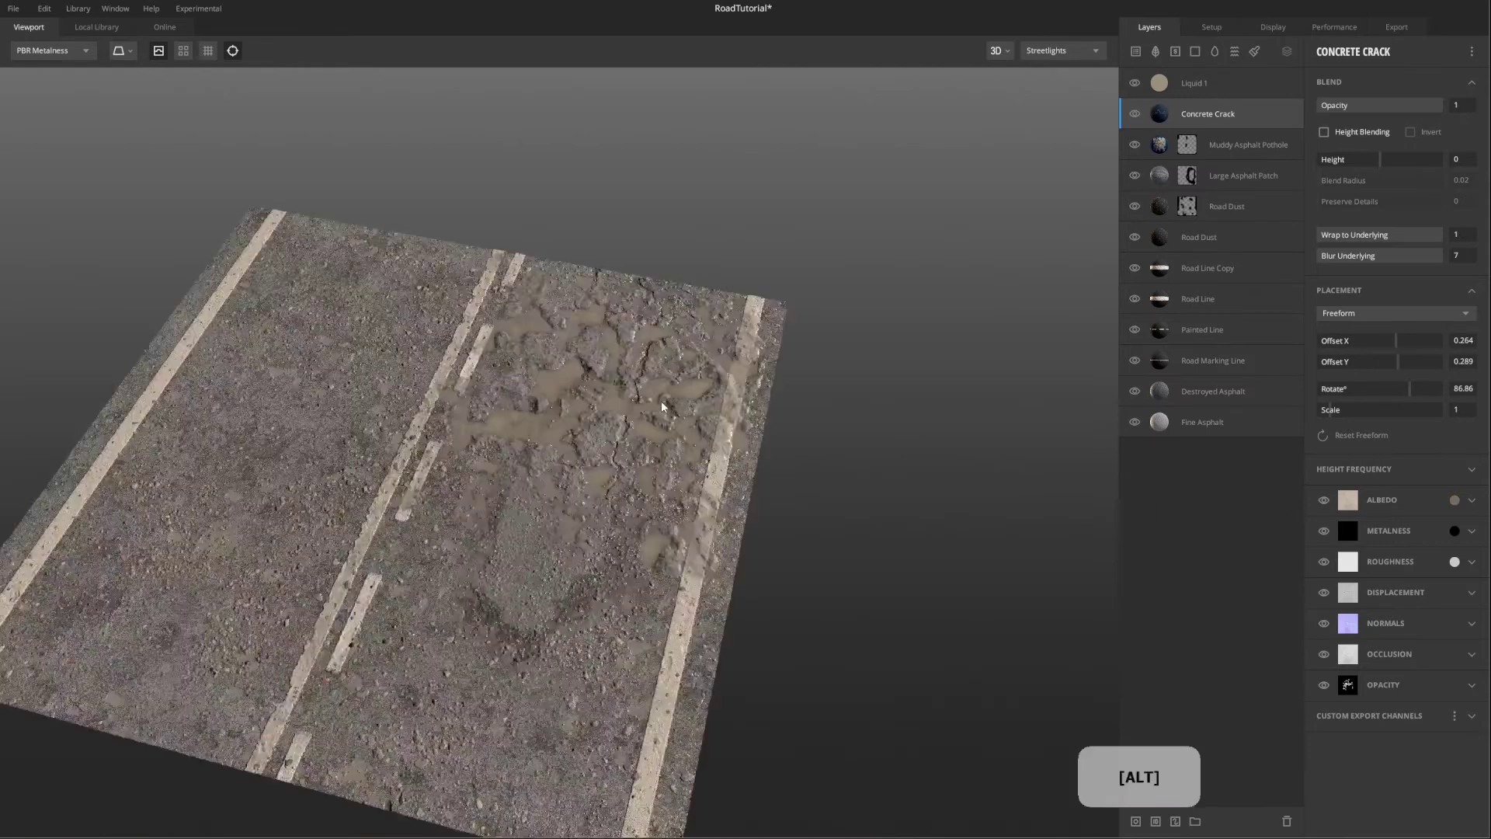
Step: Height-blend the Concrete Crack with Height 1.891, Blend Radius 0, Preserve Details 10, Wrap to Underlying 1 and Blur Underlying 7
left_click_drag(660, 401, 497, 621, "alt")
left_click(1324, 132)
mouse_move(1322, 181)
left_mouse_down()
mouse_move(1465, 182)
mouse_move(1314, 182)
left_mouse_up()
left_click_drag(1320, 201, 1446, 203)
mouse_move(1433, 256)
left_mouse_down()
mouse_move(1409, 253)
mouse_move(1445, 255)
left_mouse_up()
left_click_drag(1433, 235, 1412, 240)
left_click_drag(1412, 240, 1446, 237)
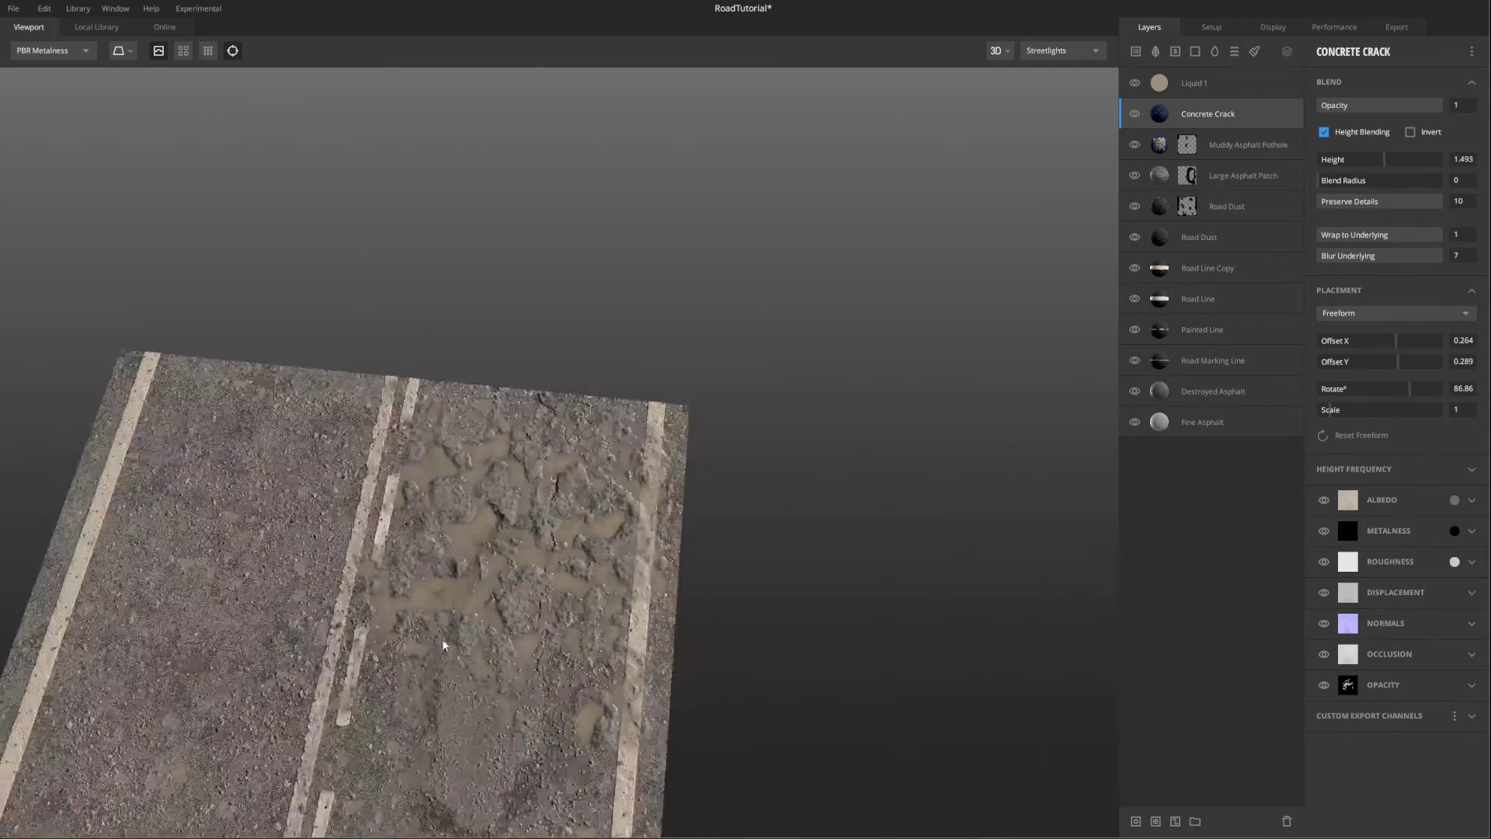
left_click_drag(442, 638, 497, 645, "alt")
left_click_drag(1385, 158, 1386, 156)
Step: Duplicate the Concrete Crack layer and place the copy in the other lane with Offset X -0.264, Offset Y -0.343 and Rotate 133.4
middle_click_drag(689, 462, 813, 305)
right_click(1185, 124)
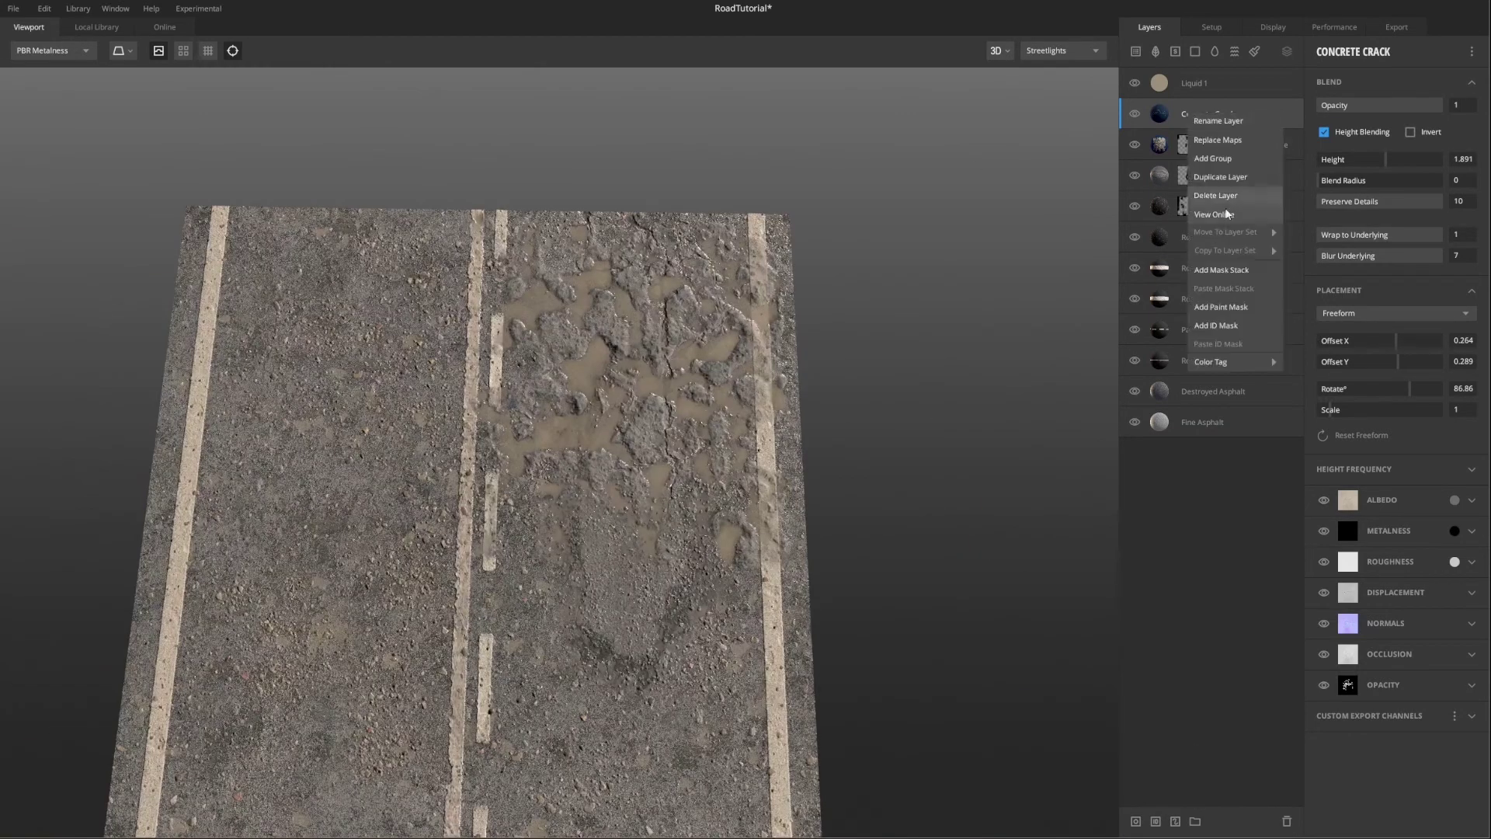
left_click(1227, 202)
left_click_drag(1395, 342, 1363, 342)
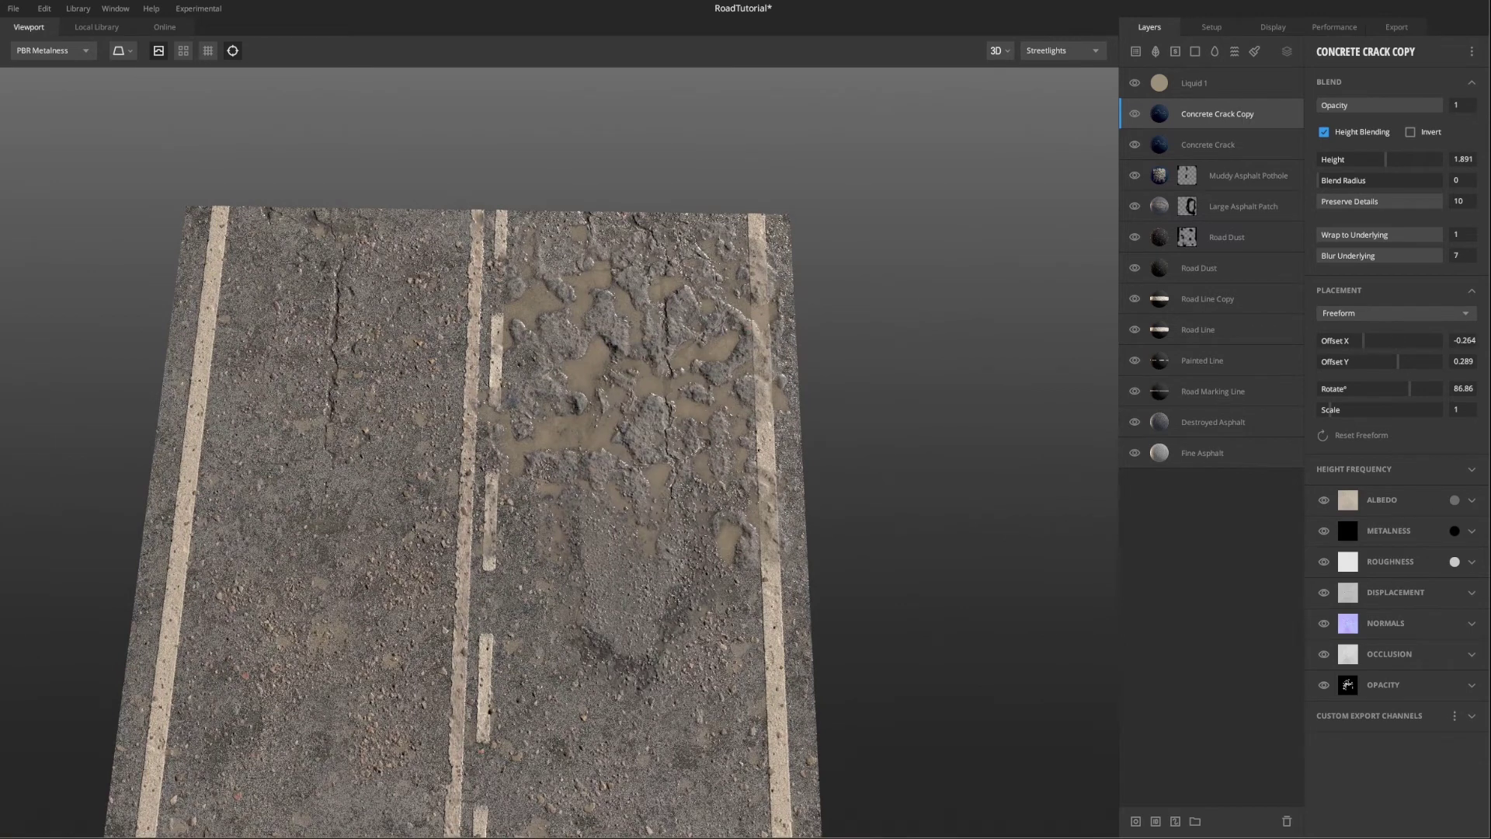
scroll(592, 575, "down", 3)
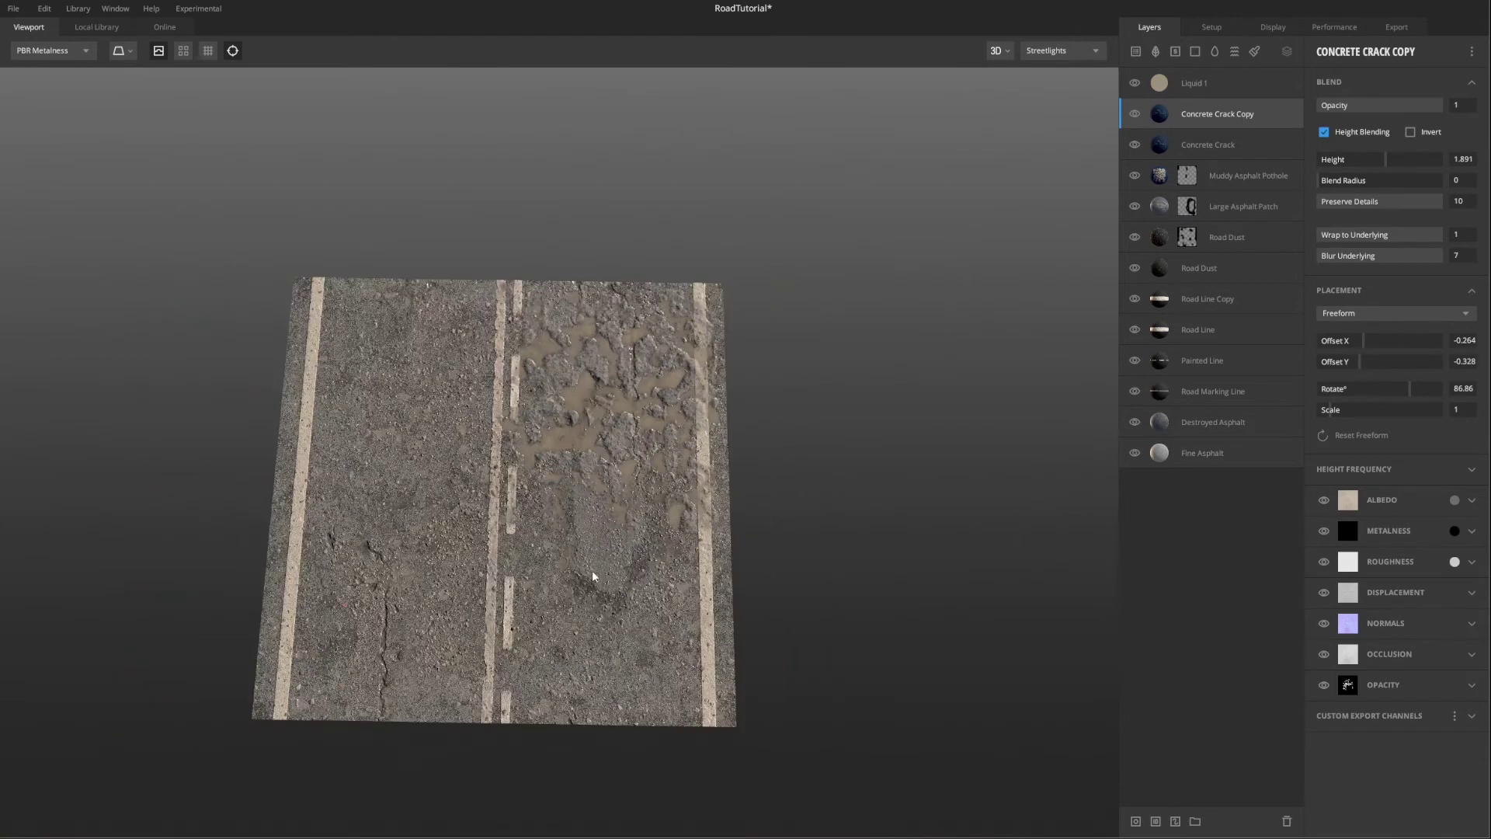
left_click_drag(1398, 362, 1360, 361)
Step: Add the Asphalt Patch from the local library and place it in the lane opposite the mud, rotated 90 degrees and enlarged
left_click(84, 27)
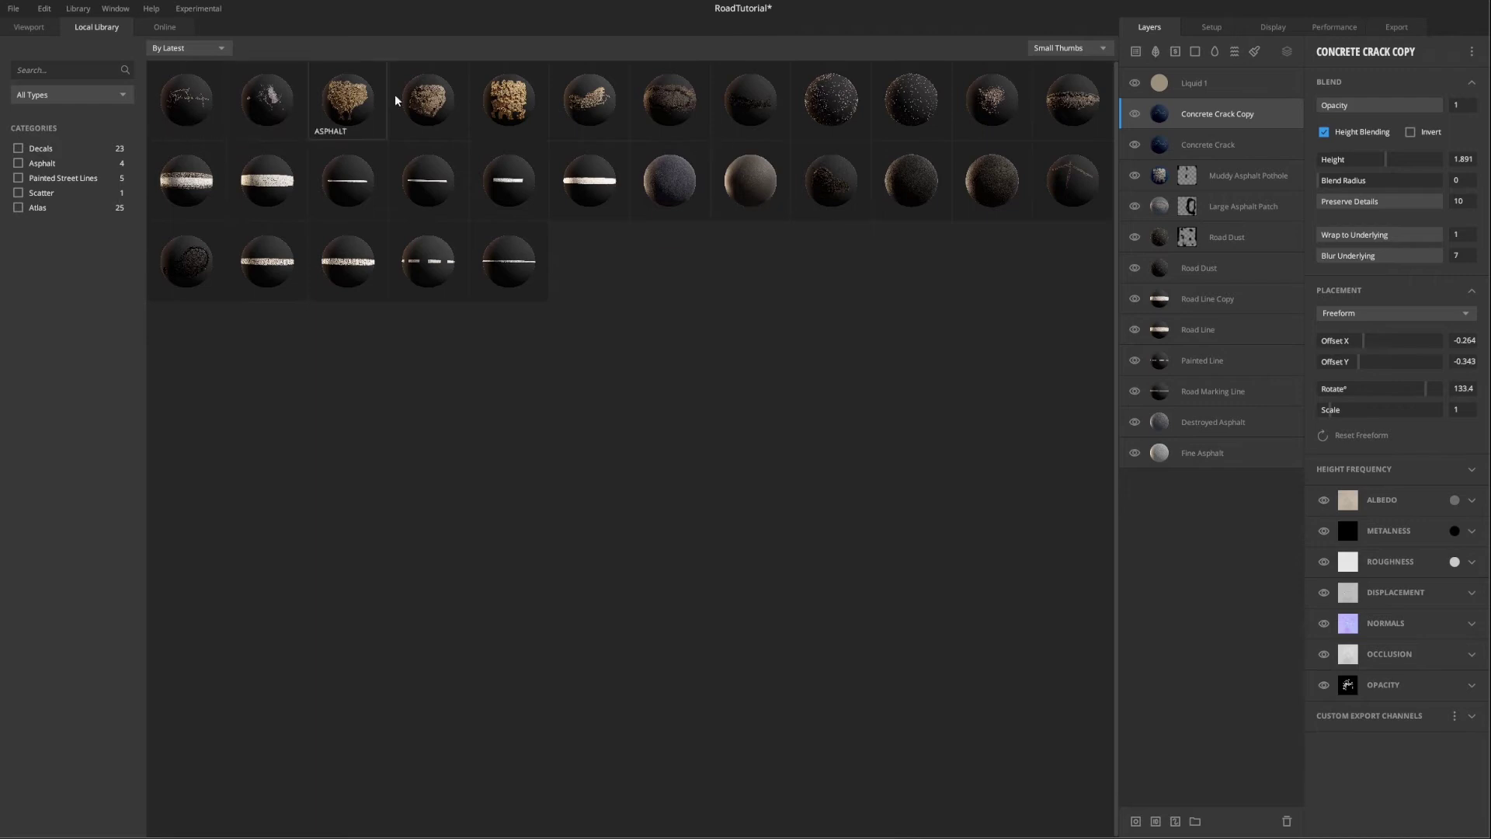
left_click(1078, 100)
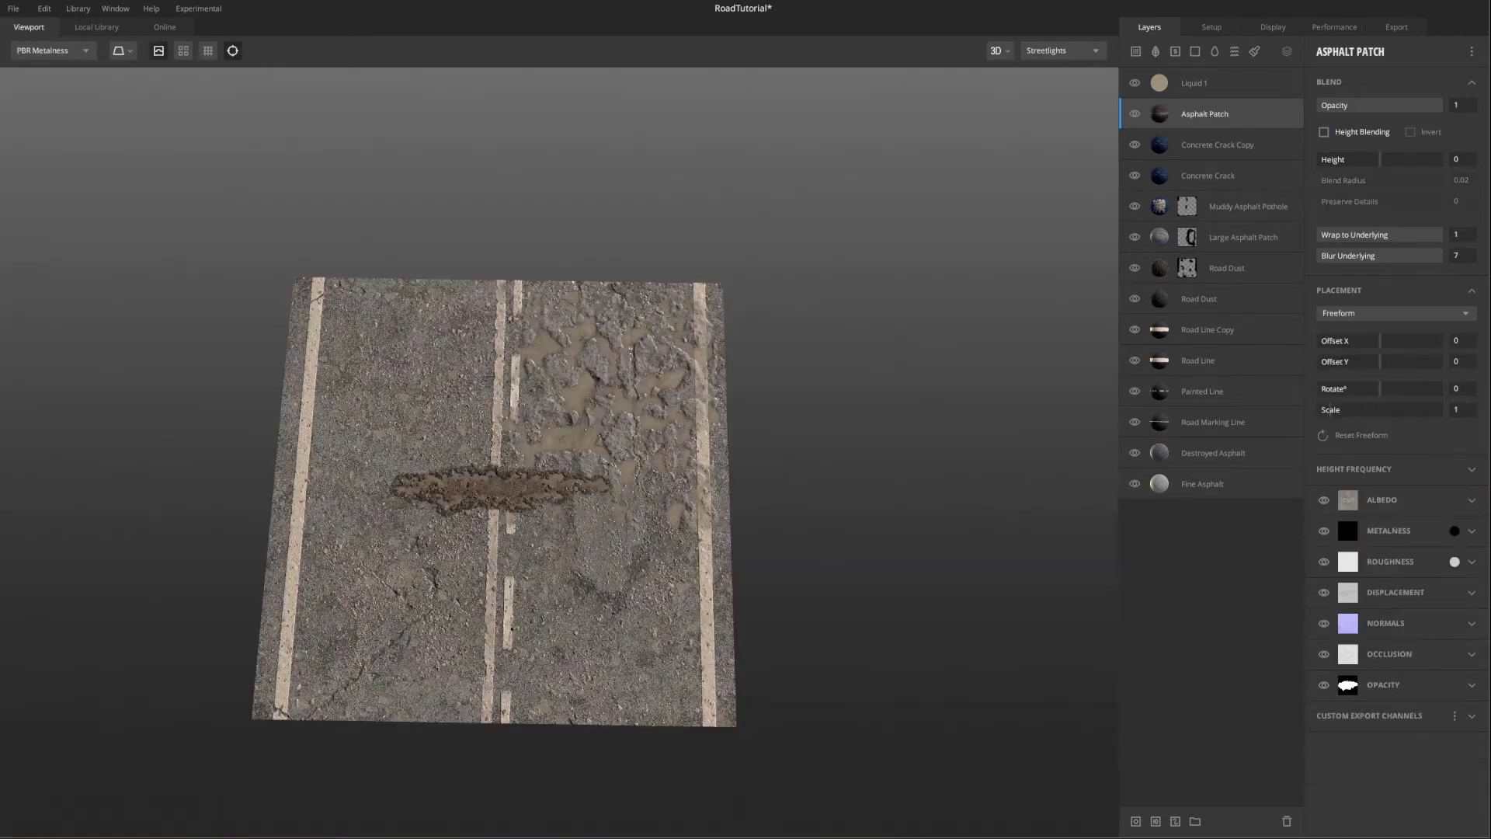
left_click_drag(1378, 340, 1410, 385)
left_click(1457, 386)
type("90")
key("Return")
left_click_drag(1360, 340, 1359, 332)
left_click_drag(1337, 409, 1363, 342)
Step: Add a paint mask to the Asphalt Patch and paint out its upper area beside the outer road line
left_click(1176, 820)
mouse_move(371, 300)
left_mouse_down()
mouse_move(376, 466)
mouse_move(375, 406)
left_mouse_up()
left_click_drag(496, 534, 544, 497, "alt")
right_click_drag(544, 497, 536, 469, "shift")
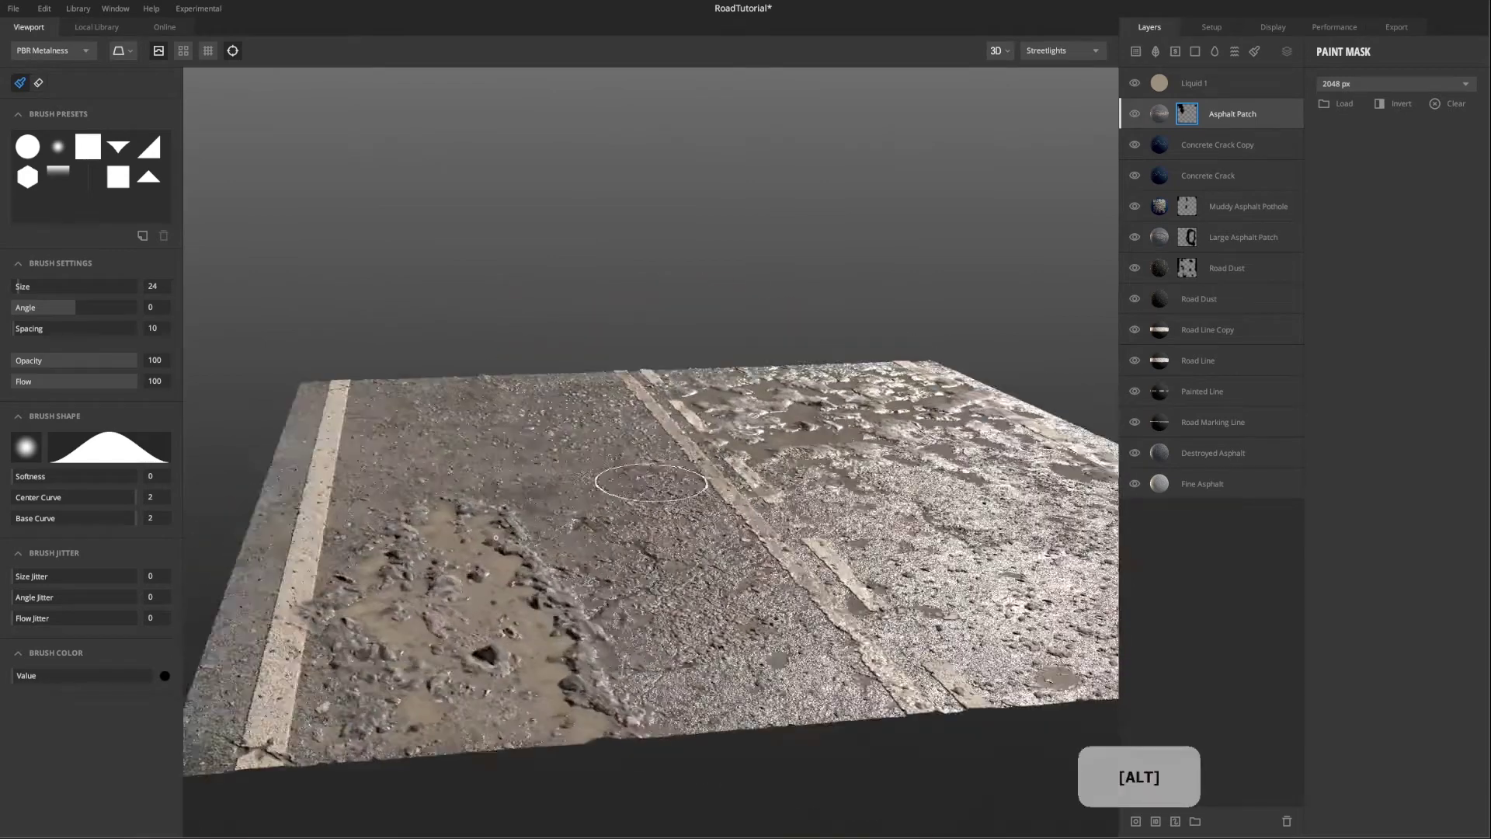